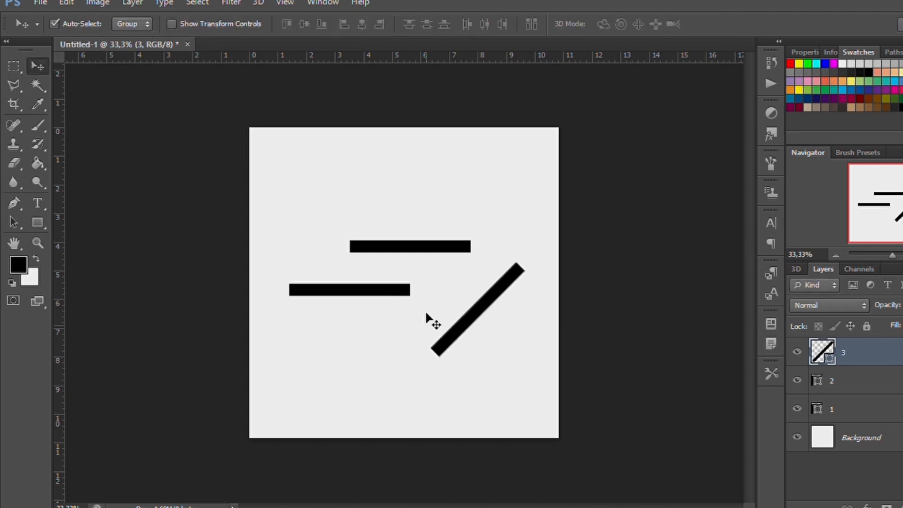
Step: Undo the last two changes to the diagonal bar on layer 3
key(ctrl+t)
click(701, 24)
key(ctrl+alt+z)
key(ctrl+alt+z)
key(ctrl+shift+z)
key(ctrl+shift+z)
key(ctrl+alt+z)
key(ctrl+alt+z)
Step: Rotate the bar on layer 3 by -55 degrees with Free Transform
key(ctrl+t)
drag(360, 24, 308, 25)
text(65)
key(BackSpace)
key(BackSpace)
text(-50)
key(BackSpace)
text(5)
click(728, 23)
Step: Move the rotated layer 3 bar so its upper corner meets the upper corner of the horizontal bar's right end
key(shift+Left)
key(shift+Left)
key(shift+Left)
key(shift+Left)
key(shift+Left)
key(shift+Left)
key(shift+Left)
key(shift+Left)
key(shift+Left)
key(shift+Left)
key(shift+Left)
key(shift+Left)
key(shift+Left)
key(shift+Left)
key(shift+Left)
key(shift+Left)
key(shift+Left)
key(shift+Up)
key(shift+Up)
key(shift+Up)
key(shift+Up)
key(shift+Up)
key(shift+Up)
key(shift+Right)
key(shift+Up)
key(shift+Up)
key(shift+Left)
key(shift+Left)
key(shift+Left)
key(shift+Left)
key(shift+Up)
key(shift+Up)
key(ctrl+plus)
key(Right)
key(Right)
key(Right)
key(Right)
key(Down)
key(Down)
key(Down)
key(ctrl+plus)
key(ctrl+plus)
key(ctrl+plus)
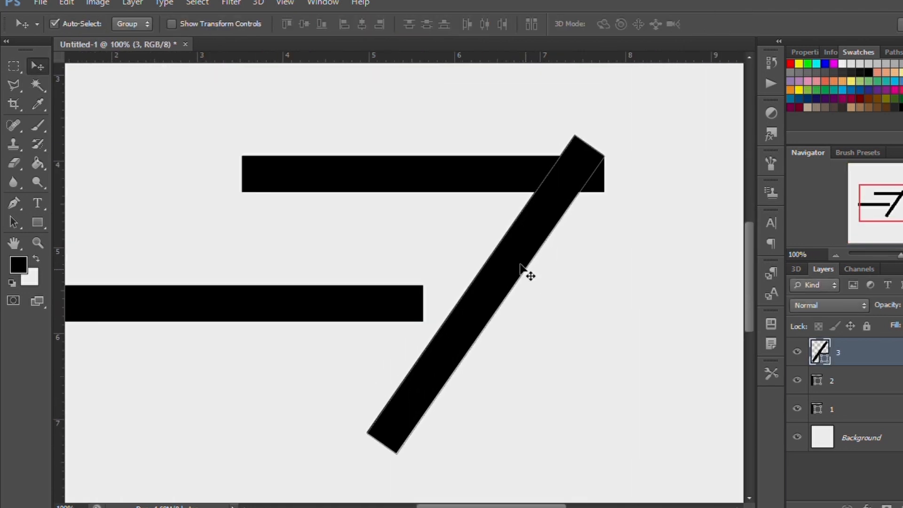
Step: Rotate the bar on layer 2 by 55 degrees and place its upper corner on the horizontal bar's left end
click(164, 277)
key(ctrl+t)
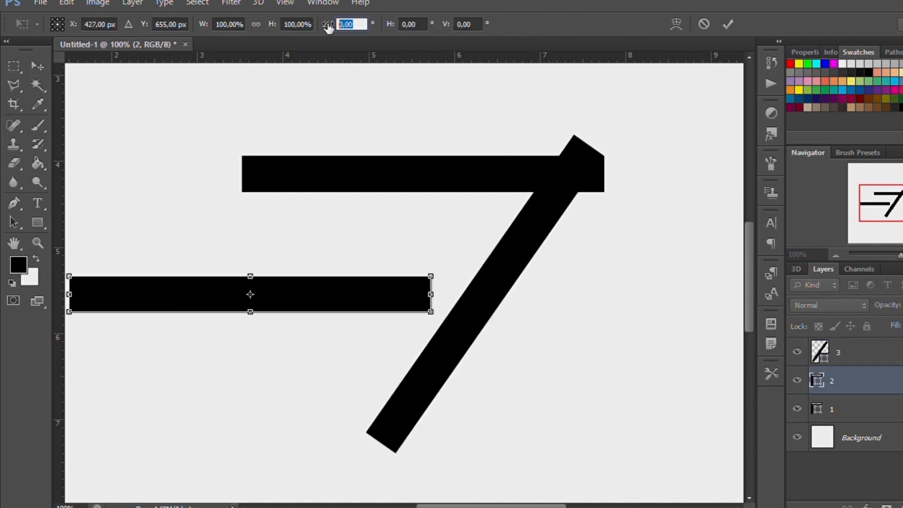
text(55)
click(727, 23)
drag(250, 288, 363, 296)
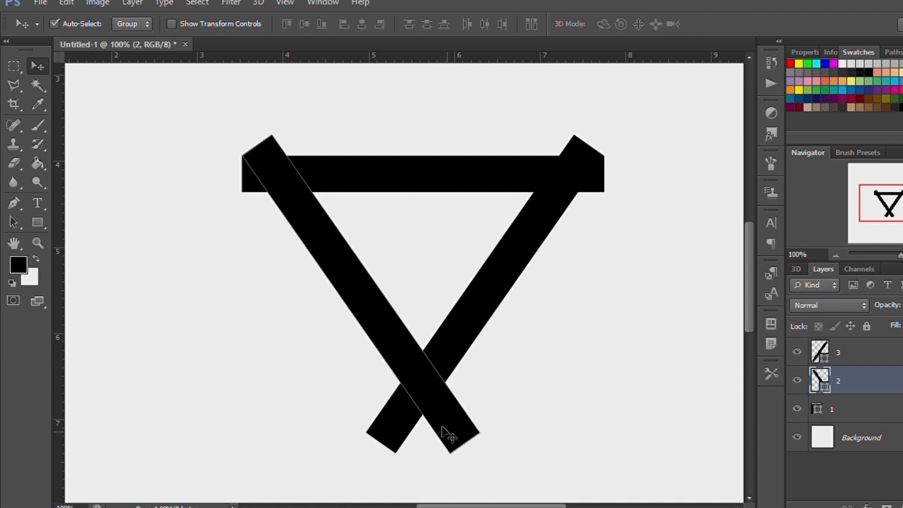
Step: Rotate the layer 2 bar slightly steeper and nudge it to realign its upper corner with the horizontal bar's left end
key(ctrl+t)
drag(488, 458, 463, 474)
drag(418, 297, 395, 318)
key(Left)
key(Left)
key(Left)
key(Left)
key(Up)
key(Up)
key(Up)
key(Up)
drag(548, 158, 536, 143)
key(Right)
key(Right)
key(Right)
key(Right)
key(Right)
key(Right)
key(Right)
key(Right)
key(Right)
key(Right)
key(Right)
key(Right)
key(Up)
key(Up)
key(Up)
key(Up)
key(Up)
key(Up)
key(Up)
key(Up)
key(Up)
click(728, 24)
Step: Rotate the layer 3 bar by about -6.33 degrees and nudge its upper corner back to the horizontal bar's right end
click(510, 276)
key(ctrl+t)
drag(342, 473, 359, 487)
key(shift+Down)
key(Right)
key(Right)
key(Right)
key(Right)
key(Right)
key(Right)
key(Right)
key(Right)
key(Right)
key(Right)
key(Right)
key(Right)
key(Right)
key(Right)
key(Right)
key(Right)
key(Right)
key(Right)
key(Right)
key(Right)
key(Down)
key(Down)
key(Down)
key(Down)
key(Down)
key(Down)
key(Down)
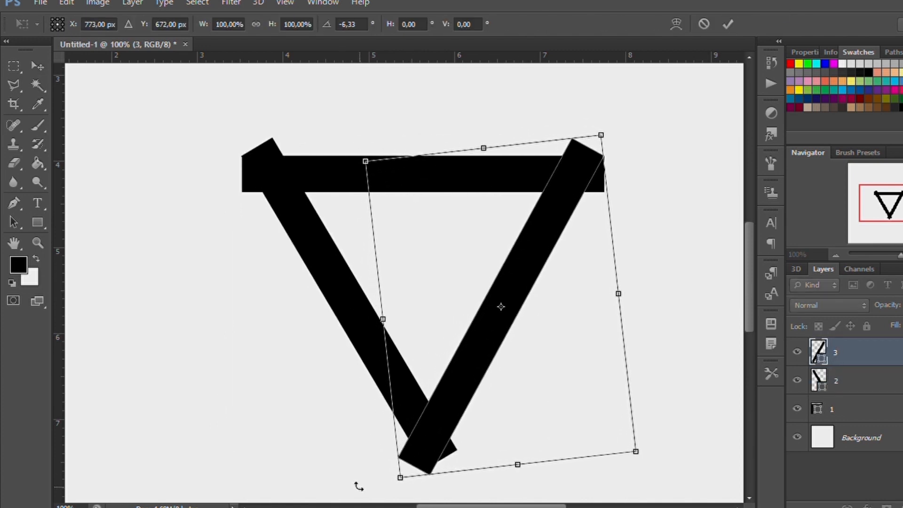
Step: Adjust the layer 3 bar's rotation to about -4.01 degrees and nudge it to realign with the horizontal bar's right end
drag(624, 112, 632, 117)
key(Left)
key(Left)
key(Left)
key(Left)
key(Left)
key(Left)
key(Left)
key(Left)
key(Up)
key(Up)
key(Up)
key(Up)
key(Up)
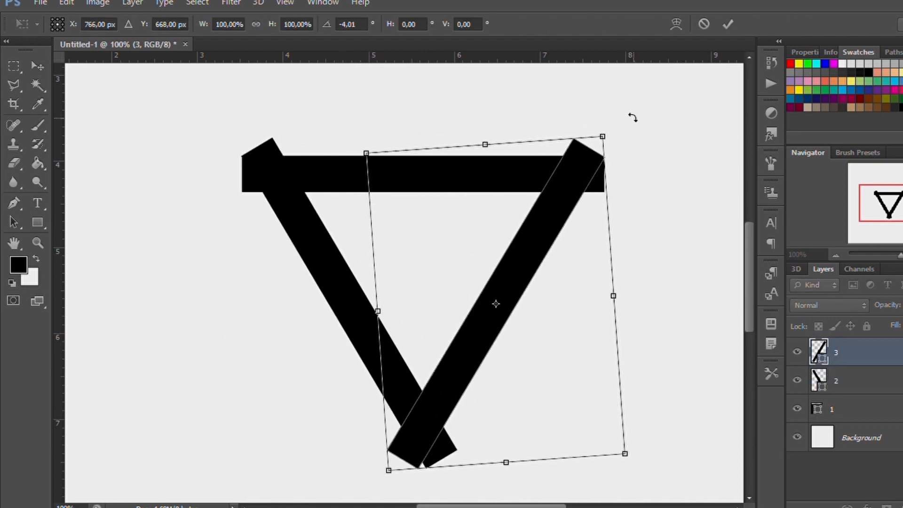
key(Return)
key(Up)
key(Up)
click(339, 299)
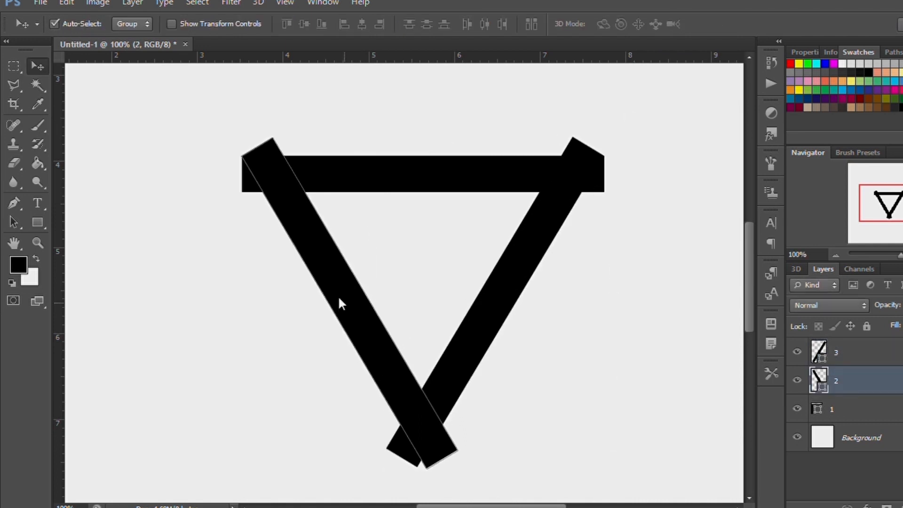
key(ctrl+plus)
drag(267, 220, 374, 335)
key(ctrl+minus)
key(ctrl+minus)
scroll(370, 331, up, 3)
scroll(371, 331, down, 8)
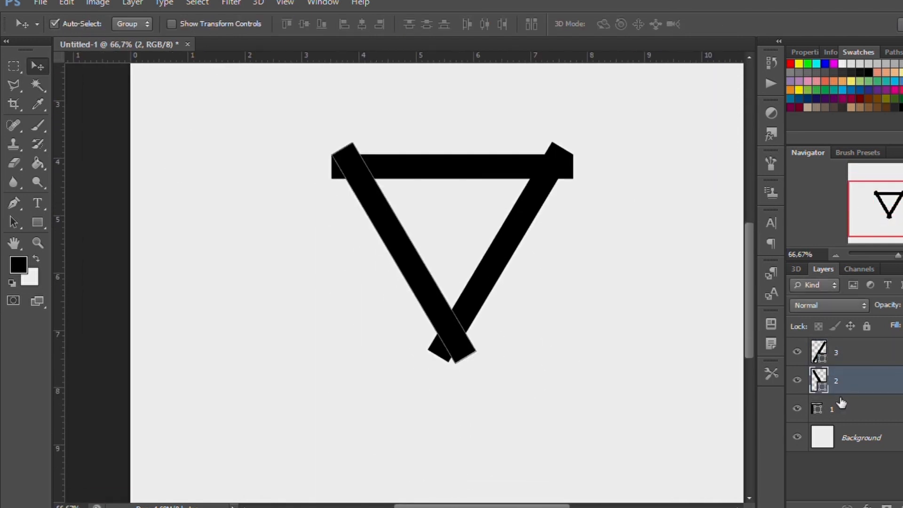
click(841, 404)
ctrl+click(840, 404)
key(e)
click(841, 405)
key(w)
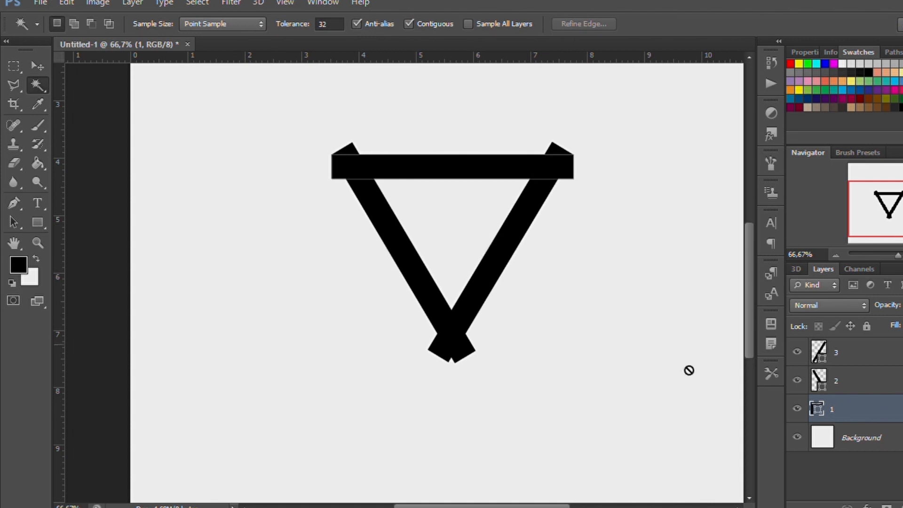
key(ctrl+t)
key(Escape)
Step: Rasterize the shape layers 2 and 3 so that the slanted bars can be trimmed
click(842, 376)
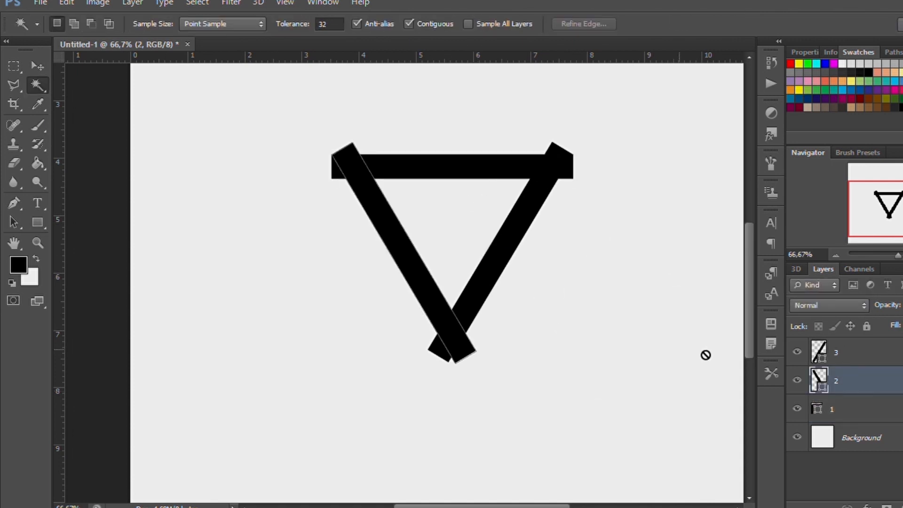
key(e)
click(563, 283)
key(Return)
click(861, 354)
click(575, 311)
key(Return)
Step: Rotate the horizontal bar on layer 1 by 180 degrees and apply the transformation
click(877, 412)
click(574, 310)
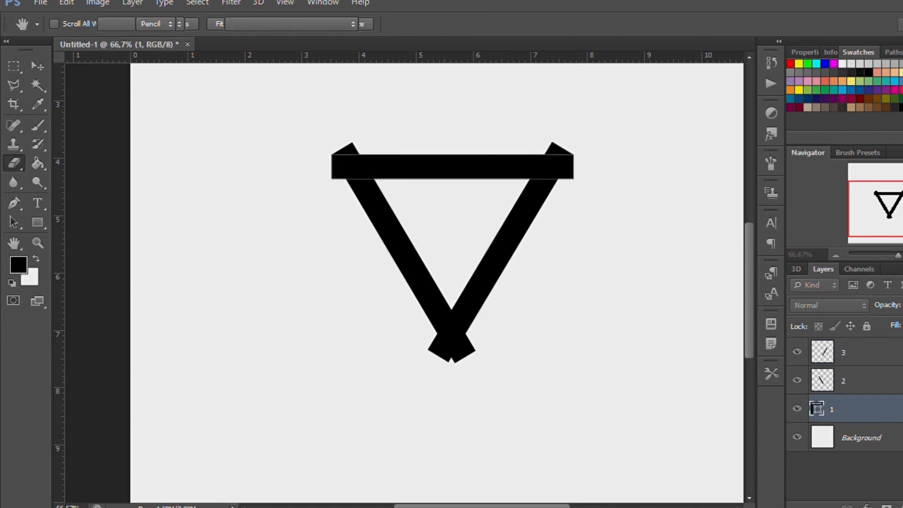
key(ctrl+t)
text(-90)
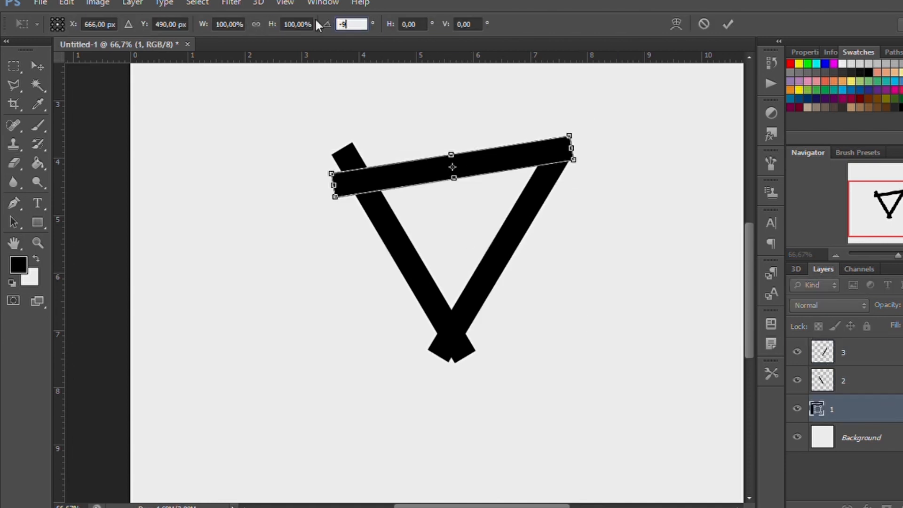
key(BackSpace)
key(BackSpace)
text(180)
key(Return)
key(Return)
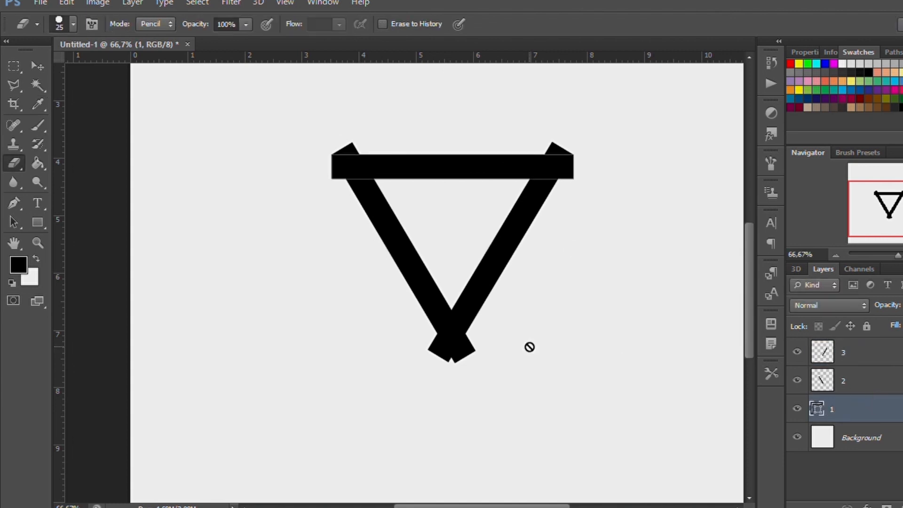
Step: Rasterize layer 1 and cut off the horizontal bar's left end along the outer edge of the layer 2 bar
click(14, 66)
key(ctrl+plus)
key(ctrl+plus)
scroll(484, 203, up, 3)
drag(417, 104, 573, 272)
click(37, 86)
click(8, 88)
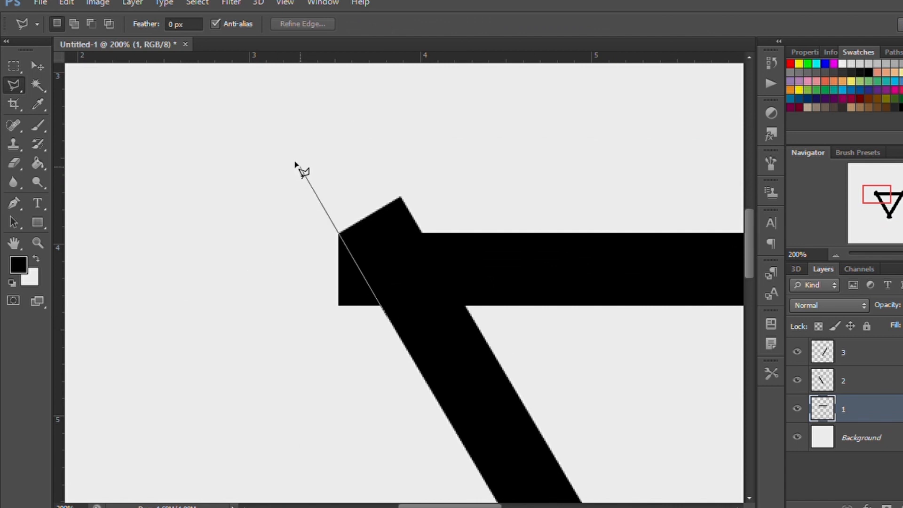
click(388, 317)
key(Delete)
key(ctrl+d)
Step: Cut off the horizontal bar's right end along the outer edge of the layer 3 bar, then deselect
mouse_move(599, 431)
mouse_down()
mouse_move(411, 414)
mouse_move(74, 416)
mouse_up()
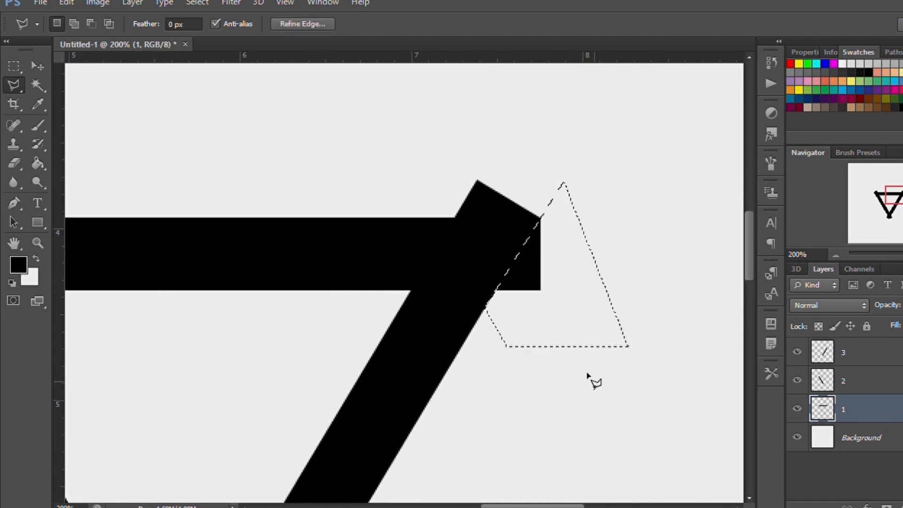
key(Delete)
key(ctrl+d)
Step: Delete the upper tip of the layer 3 bar that sticks out above the horizontal bar
mouse_move(375, 323)
mouse_down()
mouse_move(551, 317)
mouse_move(368, 314)
mouse_up()
key(v)
click(369, 401)
key(l)
click(14, 66)
drag(558, 147, 558, 147)
key(Delete)
key(ctrl+d)
Step: Cut off the lower end of the layer 3 bar along the outer edge of the layer 2 bar
scroll(536, 329, down, 5)
drag(352, 341, 613, 189)
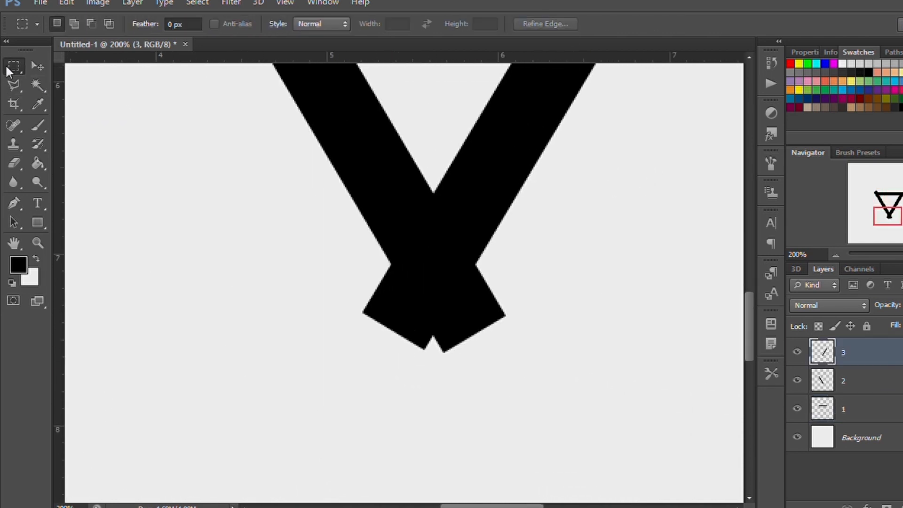
key(l)
click(443, 349)
key(Delete)
key(ctrl+d)
Step: Delete the upper tip of the layer 2 bar that sticks out above the horizontal bar
key(v)
click(386, 230)
scroll(233, 234, up, 10)
scroll(188, 198, left, 5)
click(10, 68)
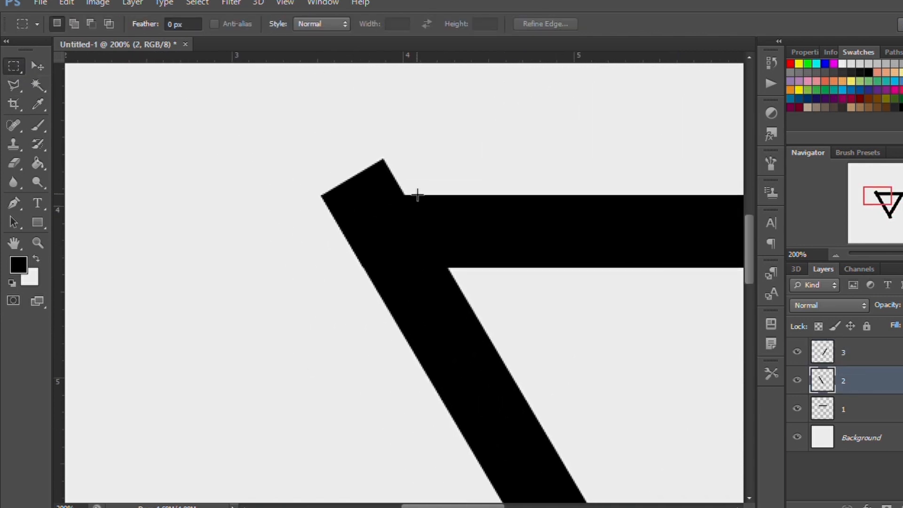
drag(239, 138, 242, 127)
key(Delete)
key(ctrl+d)
Step: Cut off the lower end of the layer 2 bar along the outer edge of the layer 3 bar
scroll(486, 375, down, 4)
drag(486, 375, 161, 83)
click(14, 85)
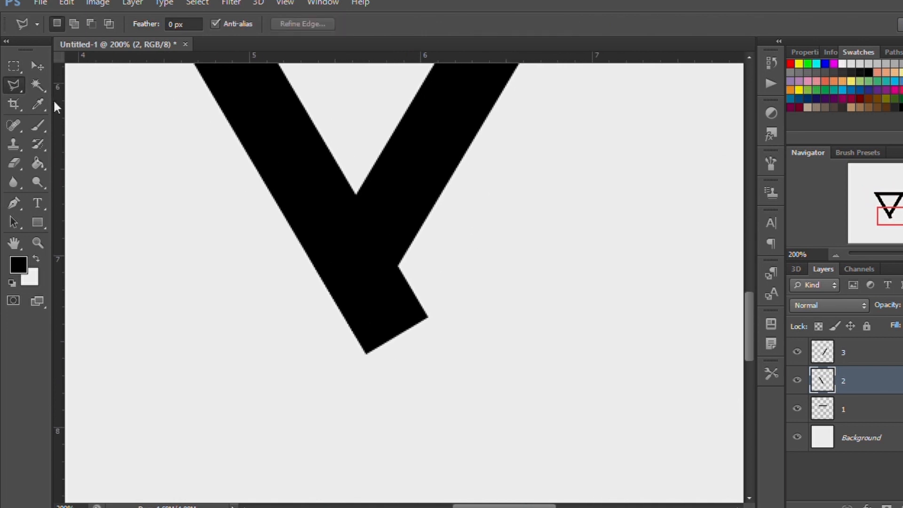
click(416, 242)
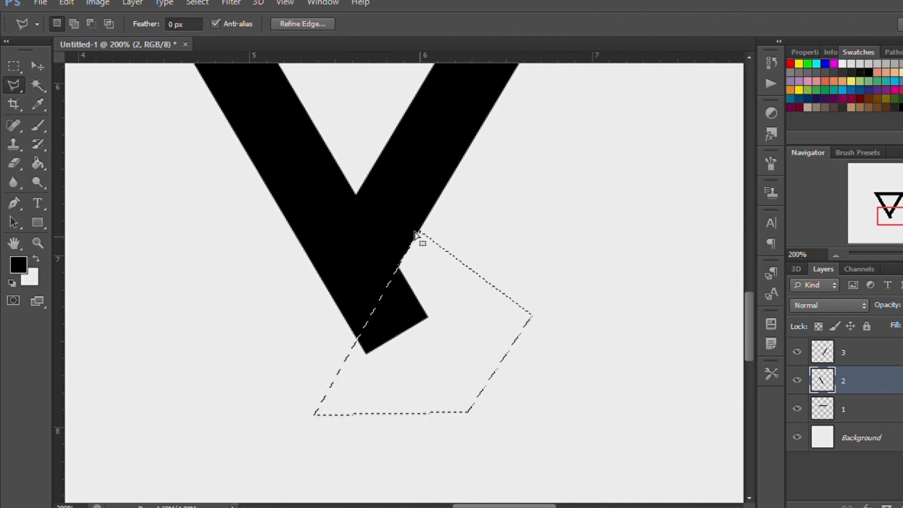
key(Delete)
key(ctrl+d)
Step: Merge layers 1, 2 and 3 into a single triangle layer
key(ctrl+minus)
key(ctrl+minus)
key(ctrl+minus)
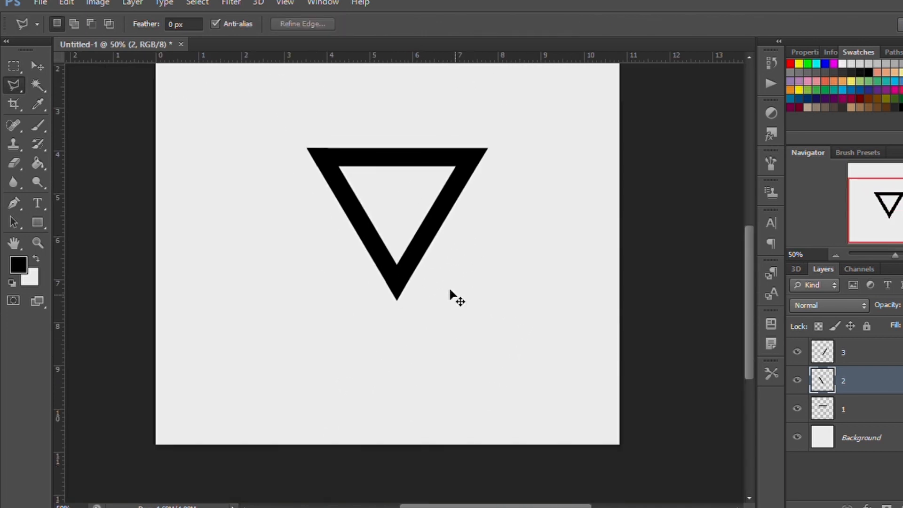
key(ctrl+minus)
key(v)
click(872, 351)
shift+click(882, 407)
key(ctrl+e)
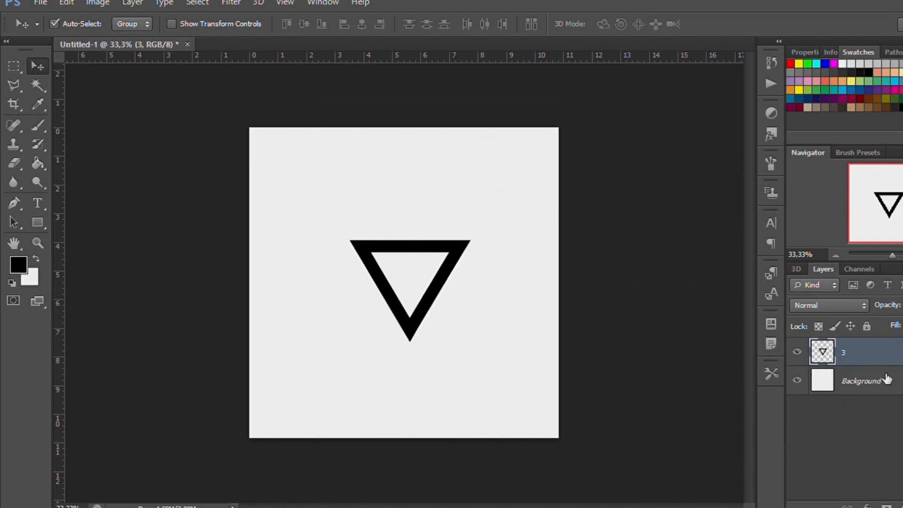
key(ctrl+t)
drag(470, 343, 497, 365)
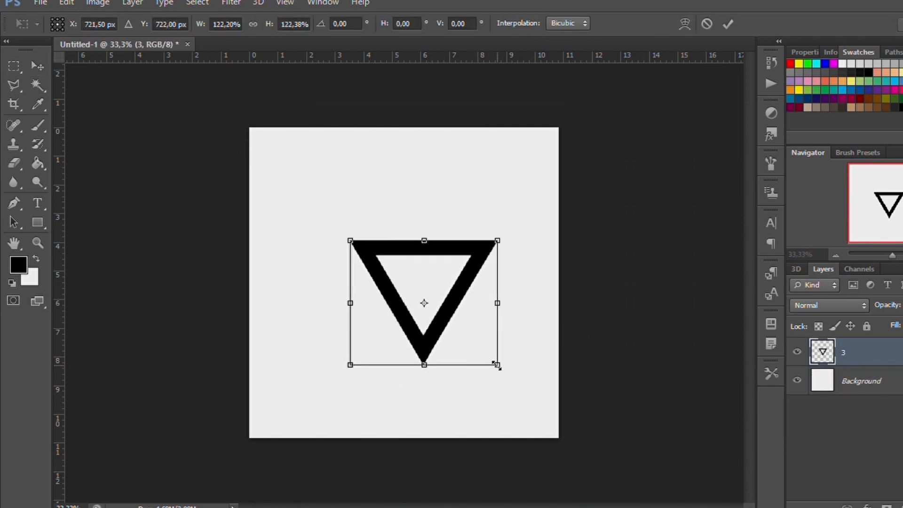
click(708, 25)
Step: Draw a black rectangle as wide as the triangle and as thick as its sides, and place it across the triangle
key(ctrl+plus)
key(u)
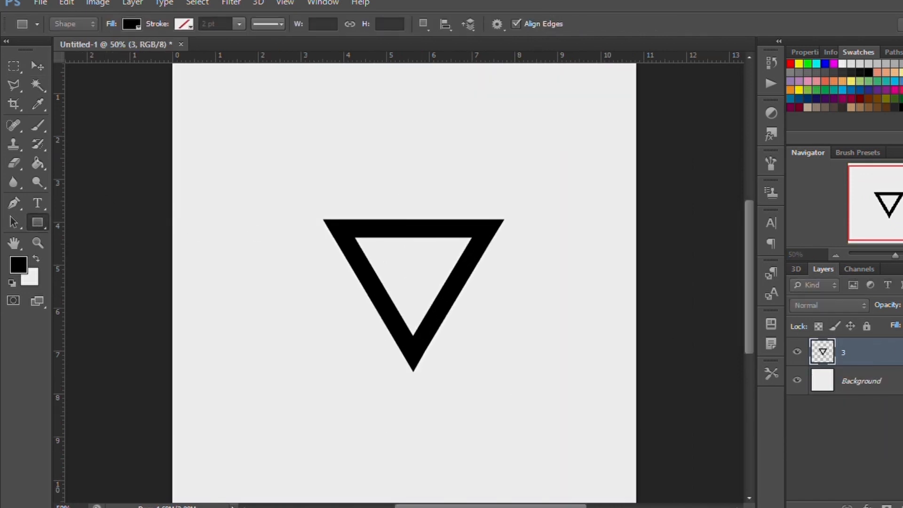
drag(194, 234, 374, 251)
key(v)
mouse_move(281, 244)
mouse_down()
mouse_move(425, 324)
mouse_move(410, 276)
mouse_up()
Step: Align the triangle and the new bar to the canvas's vertical centre, then clear the selection
scroll(410, 276, up, 2)
key(alt+bracketleft)
key(ctrl+a)
click(304, 23)
key(alt+bracketright)
click(304, 24)
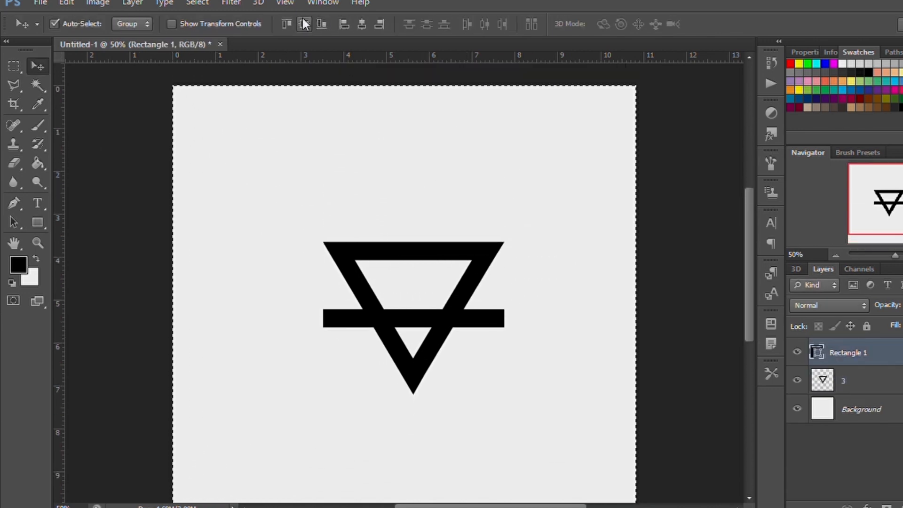
key(ctrl+d)
Step: Nudge the horizontal bar up so it crosses the triangle slightly above its middle
key(shift+Up)
key(shift+Up)
key(shift+Up)
key(shift+Up)
key(shift+Up)
key(shift+Up)
key(shift+Up)
key(shift+Up)
key(shift+Up)
key(shift+Up)
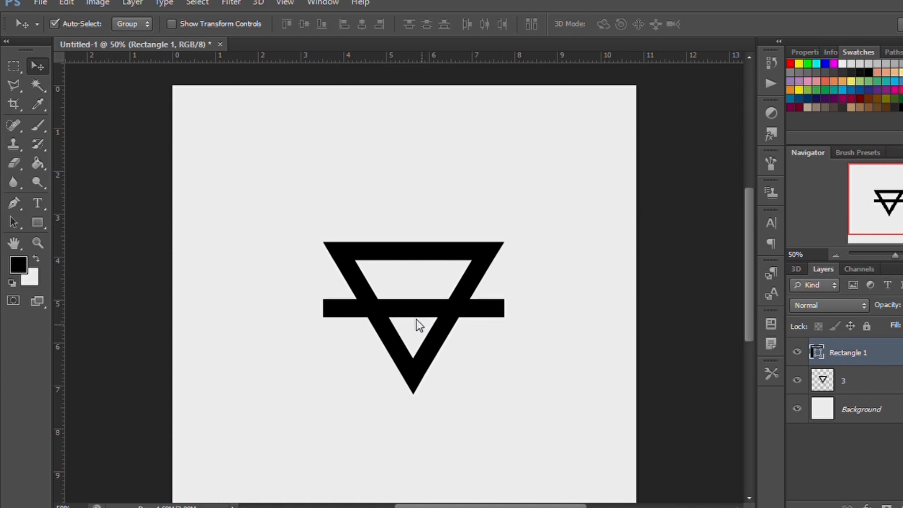
key(shift+Down)
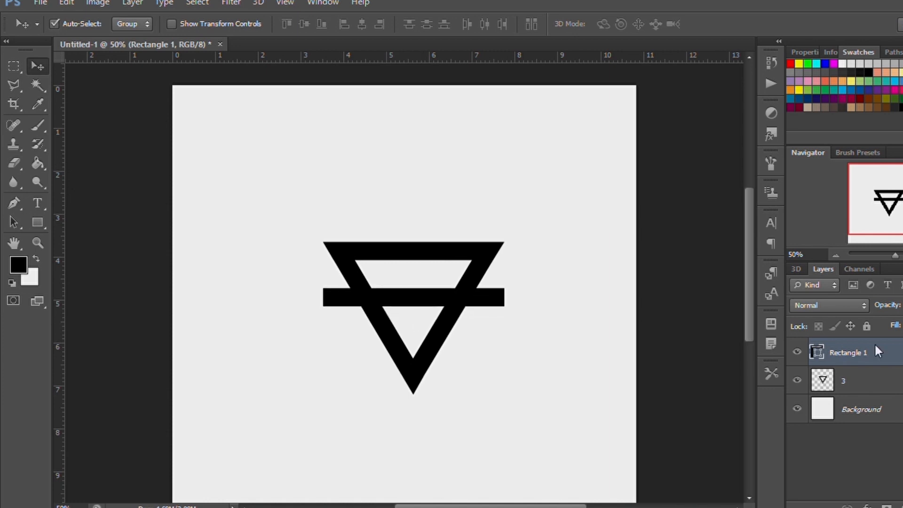
Step: Duplicate the crossing bar twice and name the three bar layers 1, 2 and 3
key(ctrl+j)
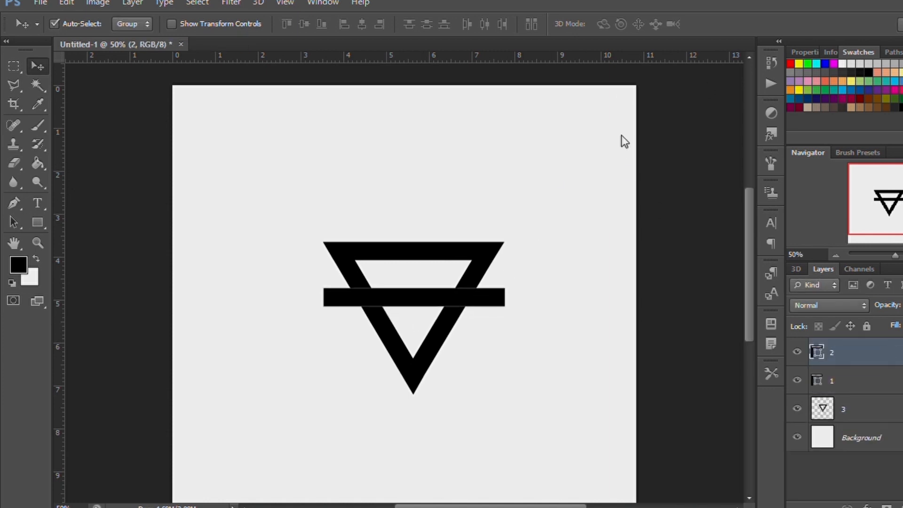
key(ctrl+j)
click(841, 411)
Step: Move the layer 2 bar up just under the triangle's top side and the layer 3 bar above the triangle
mouse_move(398, 300)
mouse_down()
mouse_move(400, 273)
mouse_move(406, 290)
mouse_up()
drag(413, 265, 415, 238)
drag(441, 285, 407, 225)
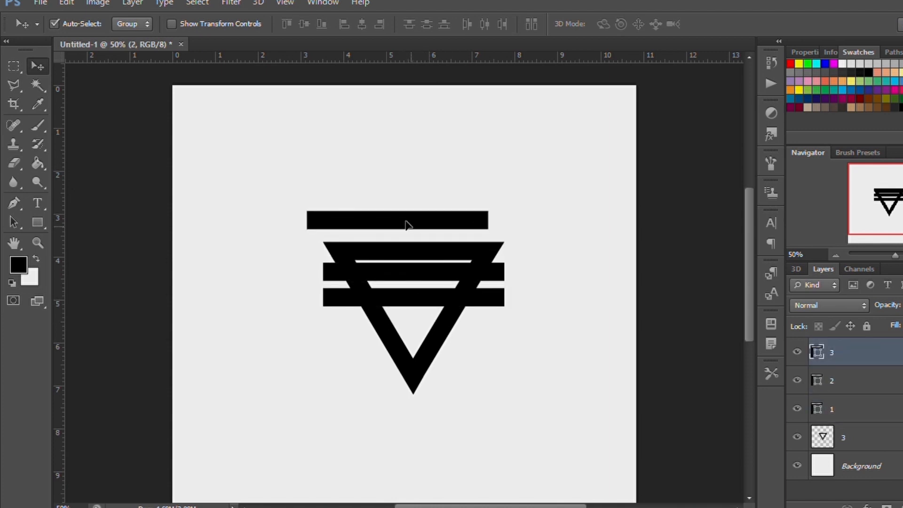
Step: Rotate the layer 3 bar to about 60.45 degrees and place it beside the triangle's left side
key(ctrl+t)
click(328, 26)
drag(417, 217, 434, 247)
drag(516, 231, 490, 337)
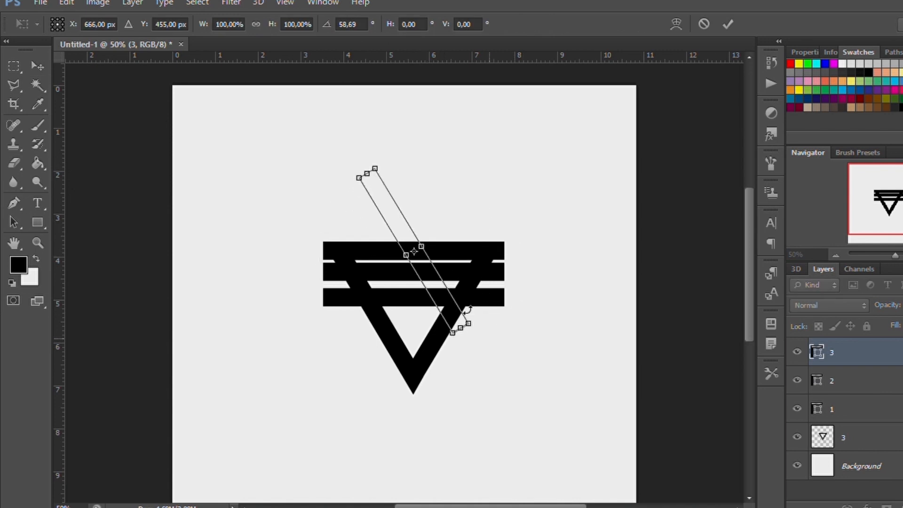
drag(438, 279, 421, 335)
drag(491, 401, 493, 400)
key(ctrl+plus)
key(ctrl+plus)
key(ctrl+plus)
key(Left)
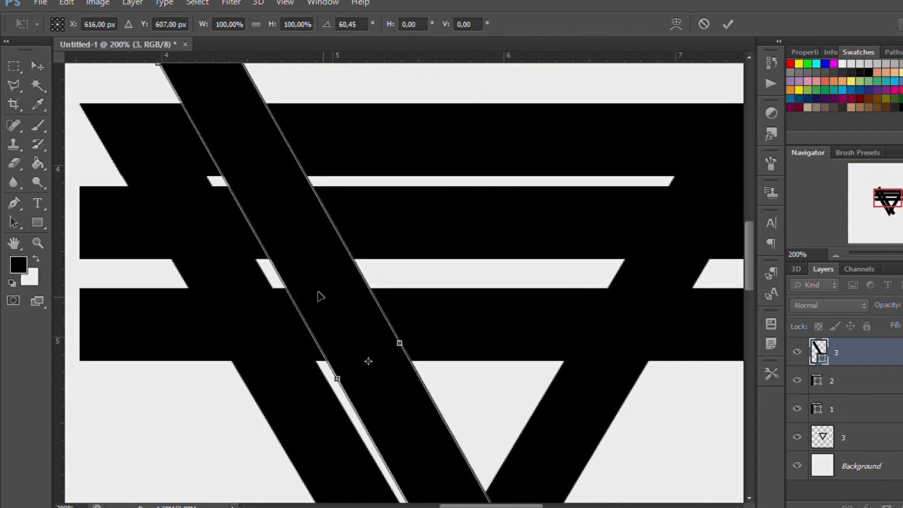
Step: Adjust the layer 3 bar's rotation to 59.47 degrees, nudge it against the inner edge of the triangle's left side, and apply the transformation
key(ctrl+minus)
drag(557, 466, 560, 468)
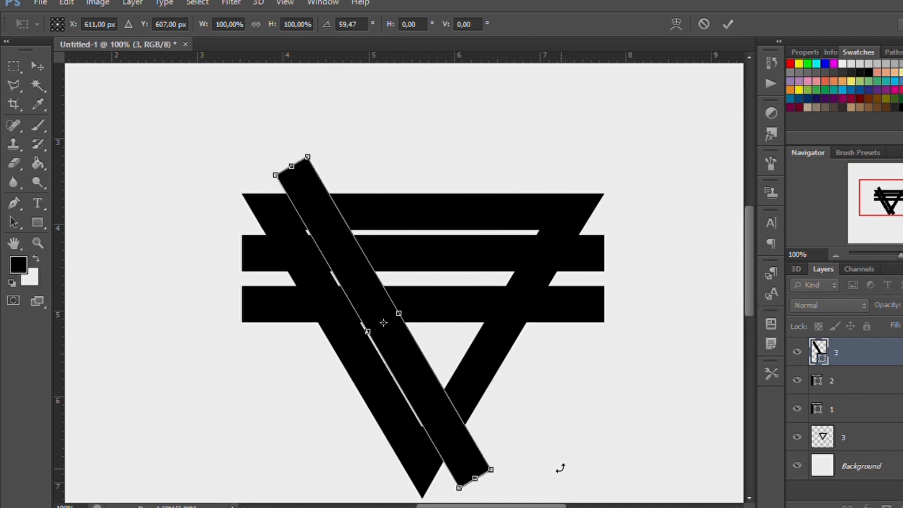
key(ctrl+plus)
scroll(472, 117, down, 2)
key(Left)
key(Left)
key(Left)
key(Left)
key(Right)
key(Right)
key(Right)
key(Right)
key(Left)
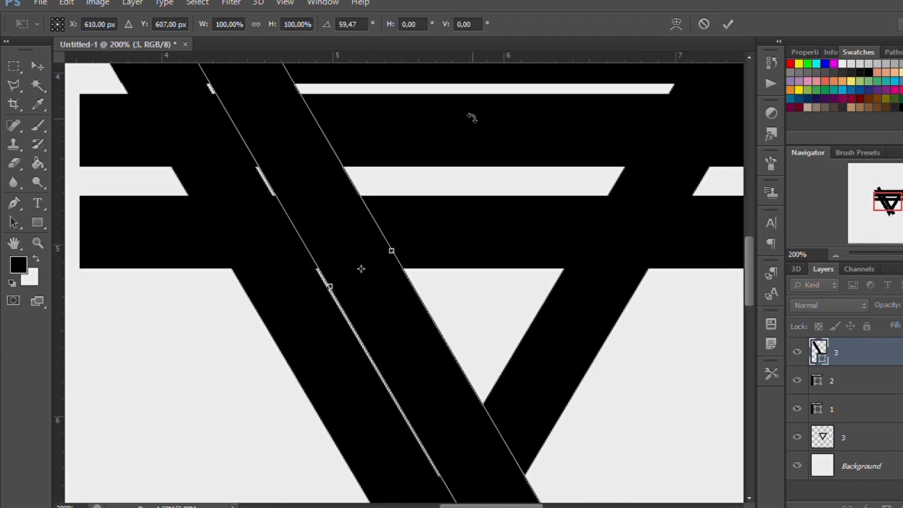
key(ctrl+plus)
key(ctrl+plus)
key(ctrl+minus)
key(ctrl+minus)
key(ctrl+minus)
key(ctrl+minus)
key(ctrl+minus)
key(ctrl+minus)
key(ctrl+minus)
key(ctrl+minus)
key(ctrl+plus)
key(ctrl+plus)
key(ctrl+plus)
key(ctrl+plus)
key(ctrl+plus)
key(Return)
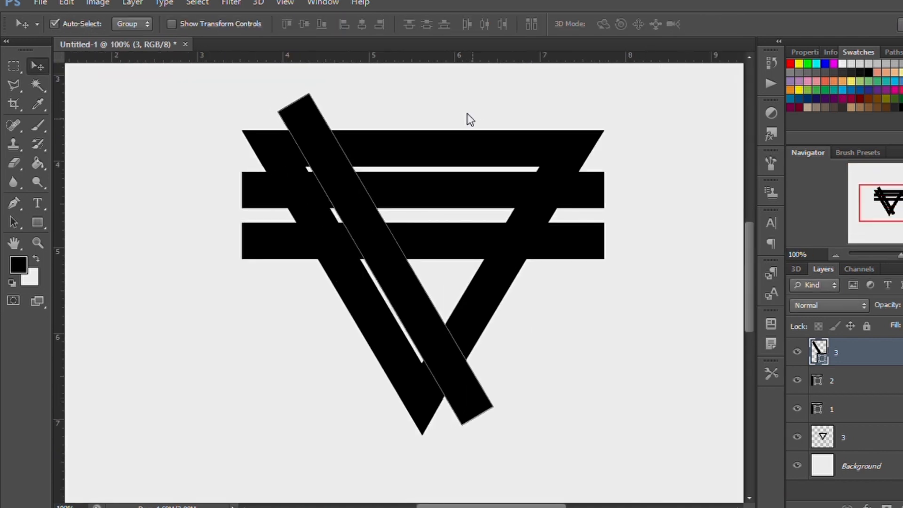
Step: Nudge the layer 3 bar to the right to widen the gap between it and the triangle's left side
key(shift+Right)
key(shift+Right)
key(shift+Right)
key(Right)
key(Right)
key(Right)
key(Right)
key(Right)
Step: Move the layer 2 bar down, rotate it to -59.09 degrees and line it up parallel to the triangle's right side
drag(464, 196, 440, 307)
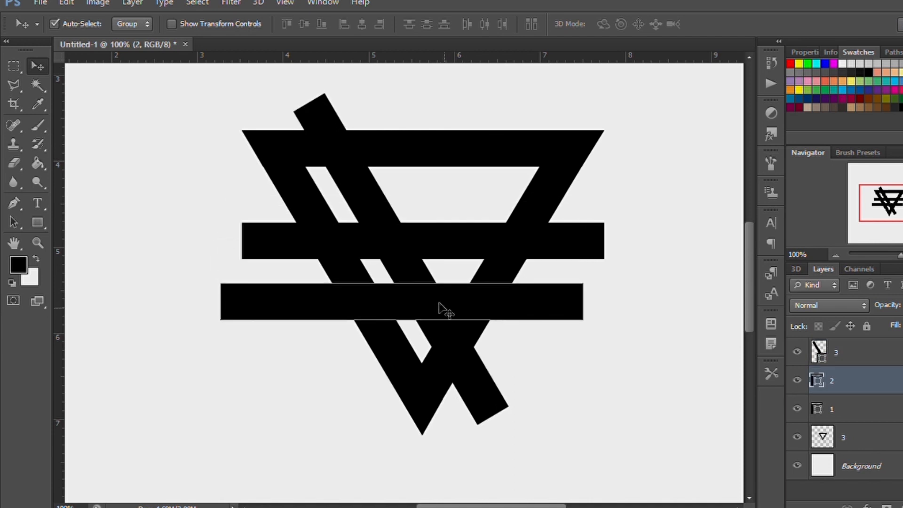
key(ctrl+t)
drag(594, 277, 501, 198)
key(Right)
key(Right)
key(Right)
key(Right)
key(Right)
key(Right)
key(ctrl+plus)
key(ctrl+minus)
key(ctrl+plus)
key(Left)
key(Right)
key(Right)
key(Left)
key(Left)
key(Left)
scroll(567, 123, up, 2)
drag(650, 119, 651, 121)
scroll(652, 122, down, 4)
Step: Shift the layer 2 bar left and slightly up so it crosses the triangle's left side and the layer 3 bar, and apply the transformation
key(shift+Left)
key(shift+Left)
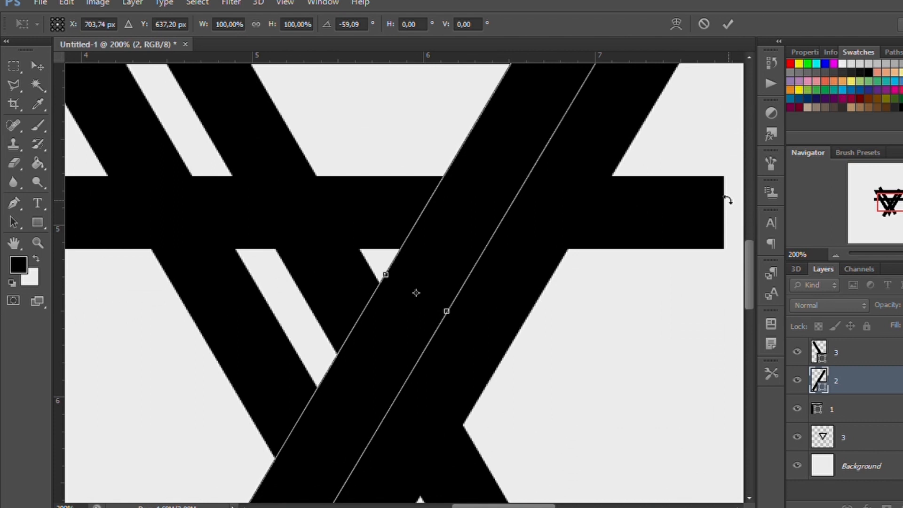
key(ctrl+minus)
key(shift+Left)
key(shift+Left)
key(shift+Left)
key(shift+Left)
key(shift+Left)
key(shift+Left)
key(shift+Left)
key(shift+Left)
key(shift+Left)
key(shift+Left)
key(shift+Left)
key(shift+Left)
key(Left)
key(Up)
key(shift+Up)
key(shift+Up)
key(shift+Right)
key(Up)
key(Up)
key(Up)
key(Up)
key(Up)
key(Up)
key(Up)
key(Up)
key(Right)
key(Right)
key(Right)
key(Right)
key(Right)
key(ctrl+plus)
key(ctrl+plus)
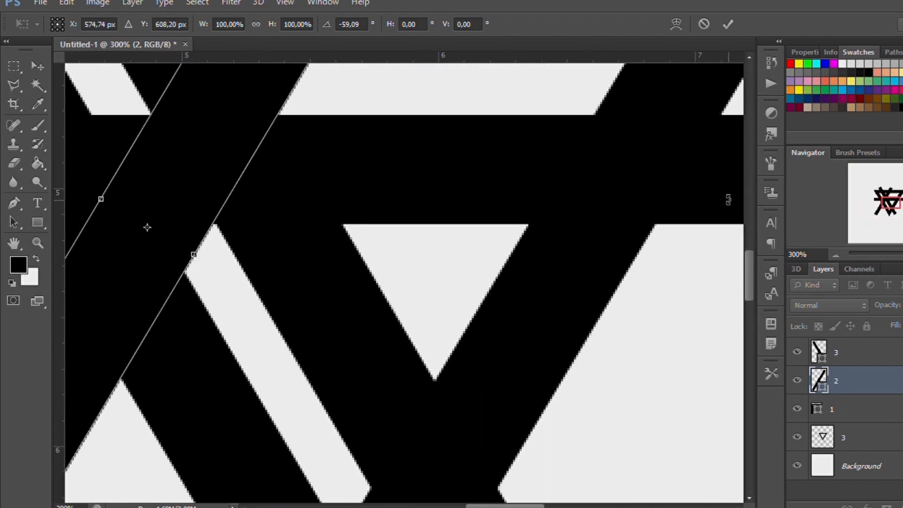
key(Return)
key(ctrl+minus)
key(ctrl+minus)
key(ctrl+minus)
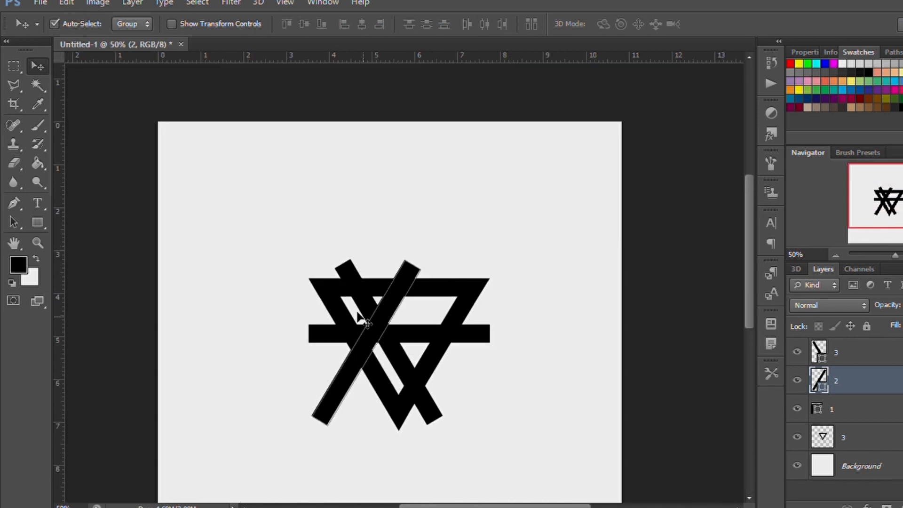
Step: Rasterize the bar shape layers 1, 2 and 3
click(828, 409)
key(ctrl+t)
key(Escape)
key(e)
click(600, 378)
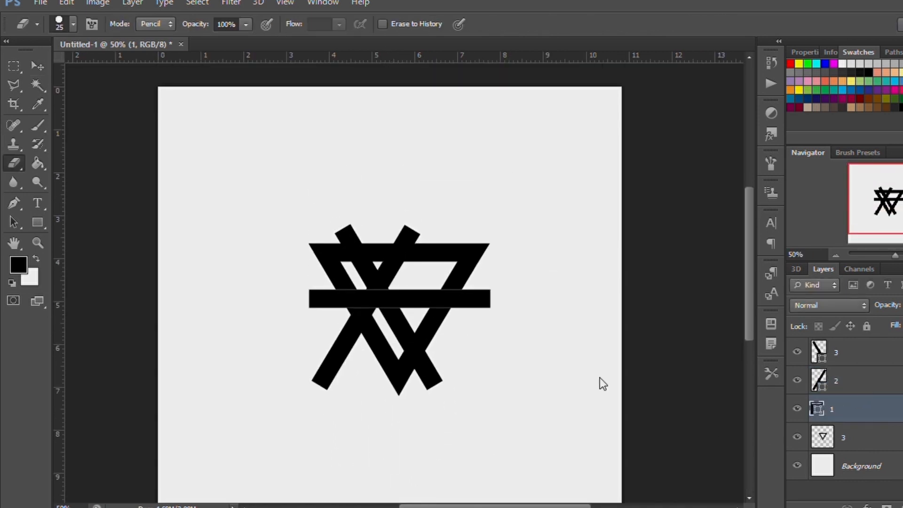
key(Return)
key(alt+bracketright)
click(541, 357)
key(Return)
key(alt+bracketright)
click(526, 318)
key(Return)
Step: Try to select and erase the layer 1 bar's end beyond the triangle's right side in Quick Mask mode
key(q)
key(v)
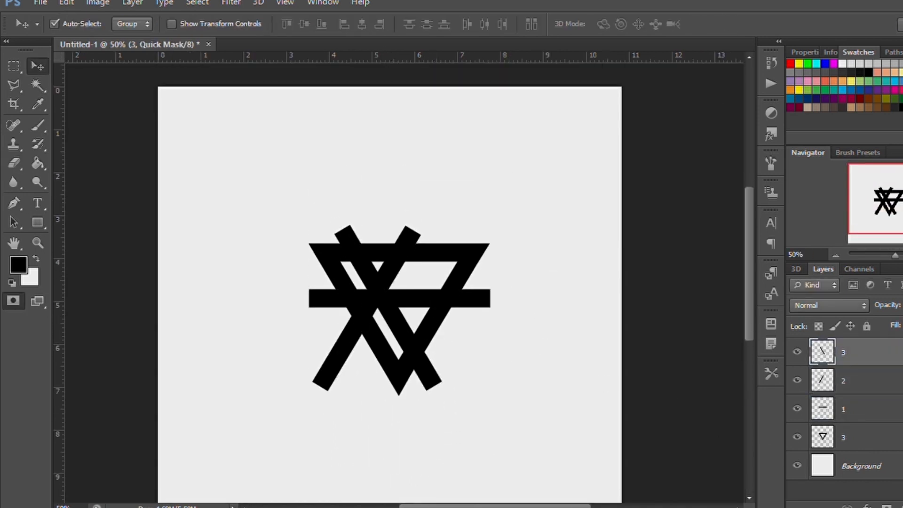
click(864, 405)
key(ctrl+plus)
key(ctrl+plus)
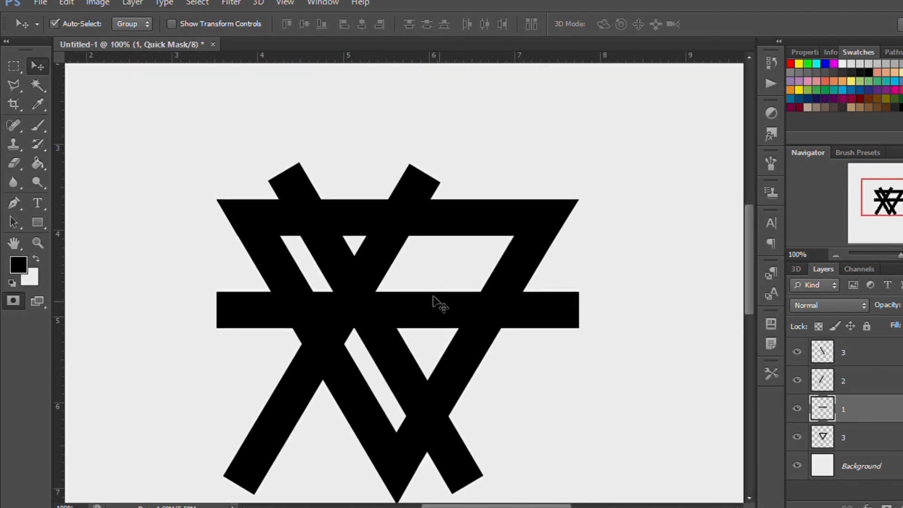
key(l)
key(ctrl+plus)
key(ctrl+plus)
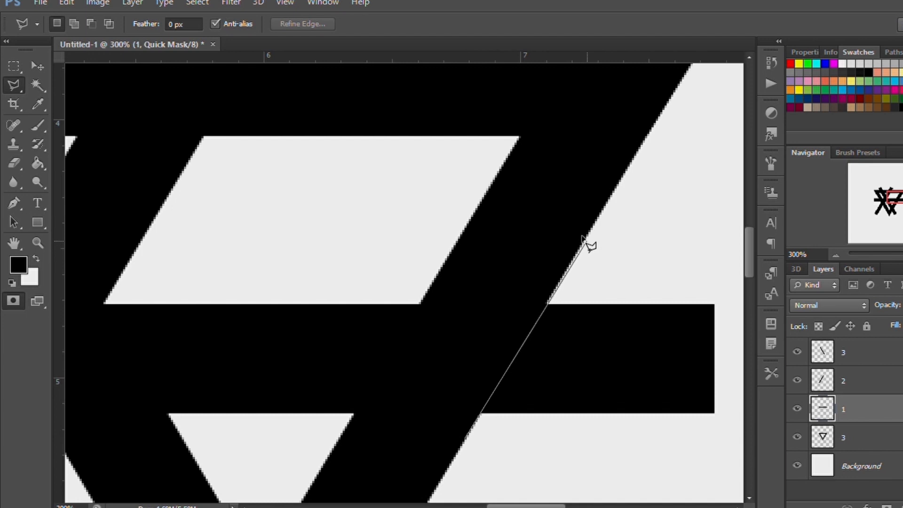
double_click(719, 468)
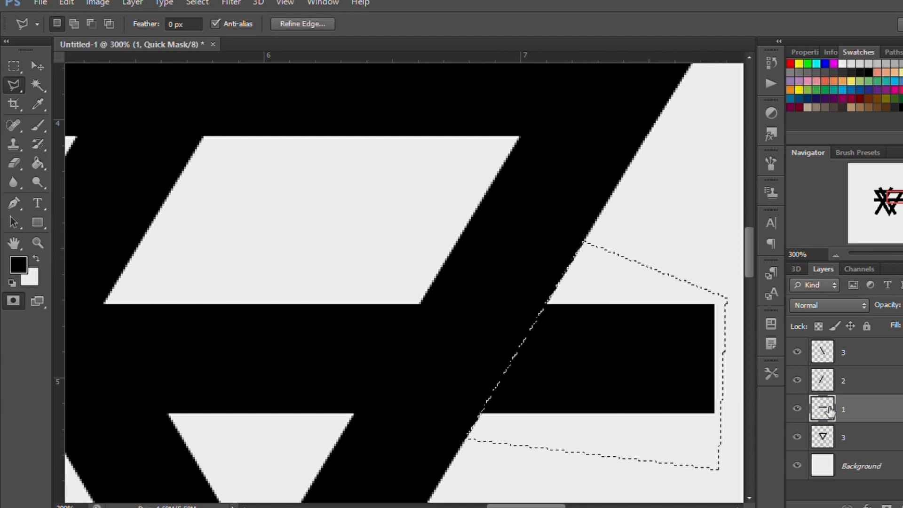
key(e)
key(ctrl+minus)
key(ctrl+minus)
click(857, 378)
key(alt+bracketleft)
key(ctrl+t)
key(Escape)
key(ctrl+d)
Step: Try to shift layer 1 with a free transform while in Quick Mask mode
key(ctrl+t)
key(ctrl+minus)
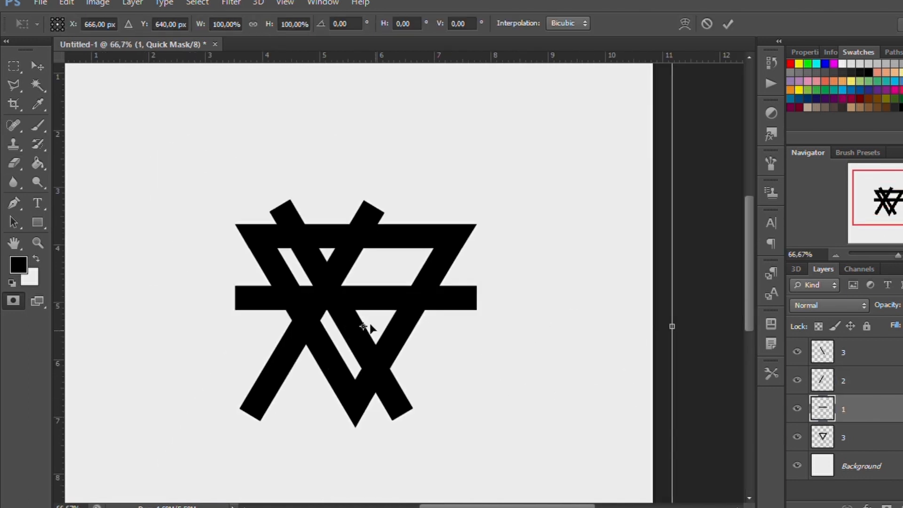
drag(363, 328, 396, 318)
key(ctrl+minus)
key(ctrl+minus)
key(ctrl+minus)
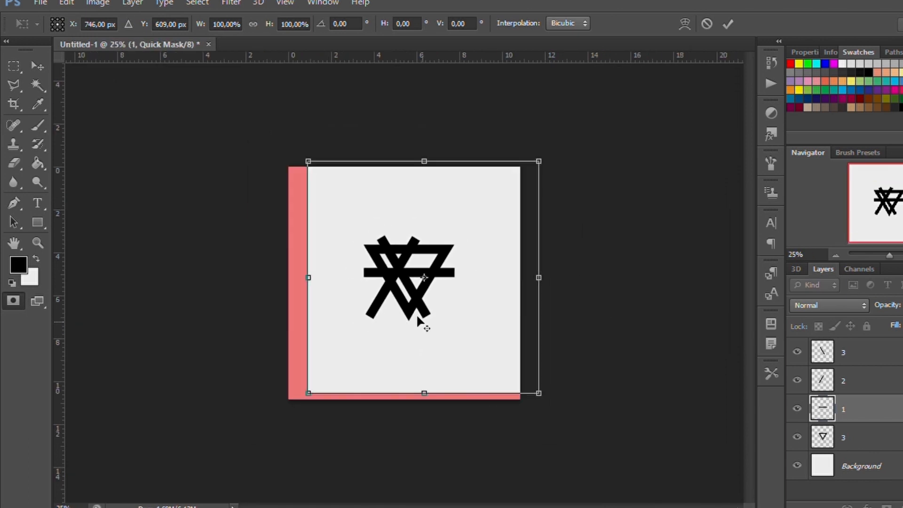
key(Return)
key(e)
key(q)
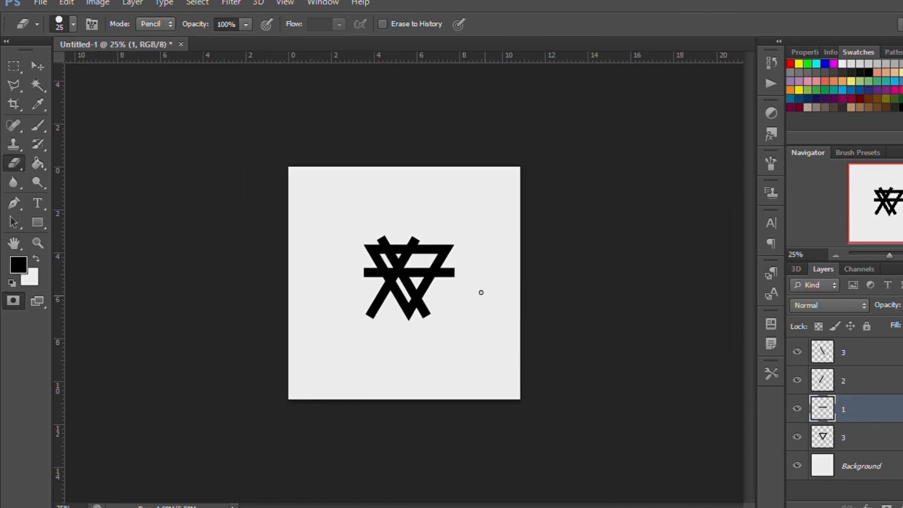
key(v)
click(838, 409)
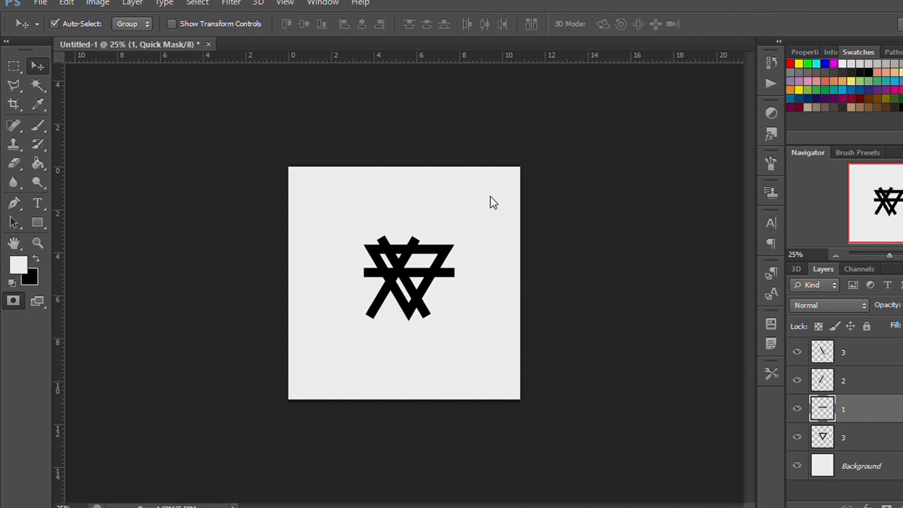
Step: Cut off the layer 1 bar's end outside the triangle's right side, using a polygonal lasso selection along that edge
key(ctrl+plus)
key(ctrl+plus)
key(ctrl+plus)
key(ctrl+plus)
key(l)
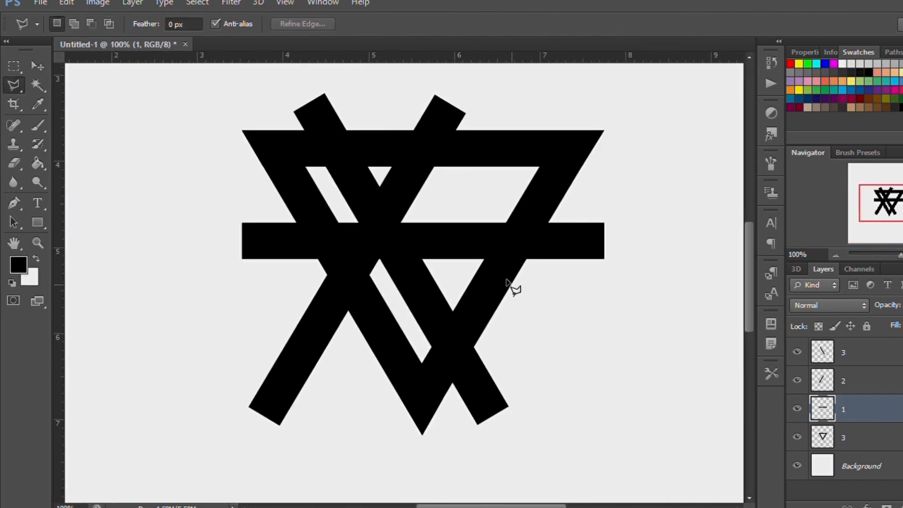
click(515, 289)
key(ctrl+plus)
click(449, 384)
key(Delete)
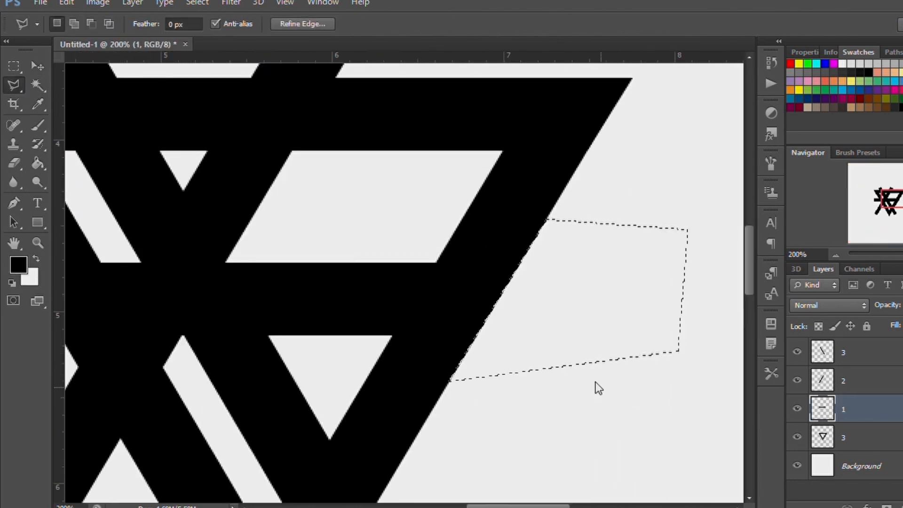
key(ctrl+minus)
key(ctrl+minus)
key(ctrl+plus)
key(ctrl+plus)
key(ctrl+plus)
key(ctrl+d)
Step: Cut off the layer 1 bar's end outside the triangle's left side with a polygonal lasso selection
drag(159, 296, 676, 281)
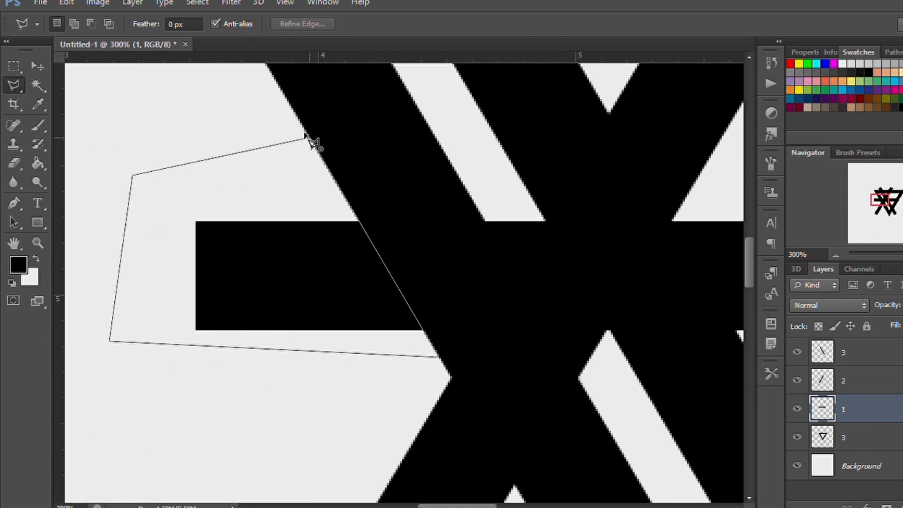
click(309, 138)
key(Delete)
key(ctrl+minus)
key(ctrl+minus)
key(ctrl+d)
Step: Delete the part of the layer 1 bar between the triangle's left side and the left edge of the layer 3 bar
scroll(470, 295, up, 2)
key(ctrl+plus)
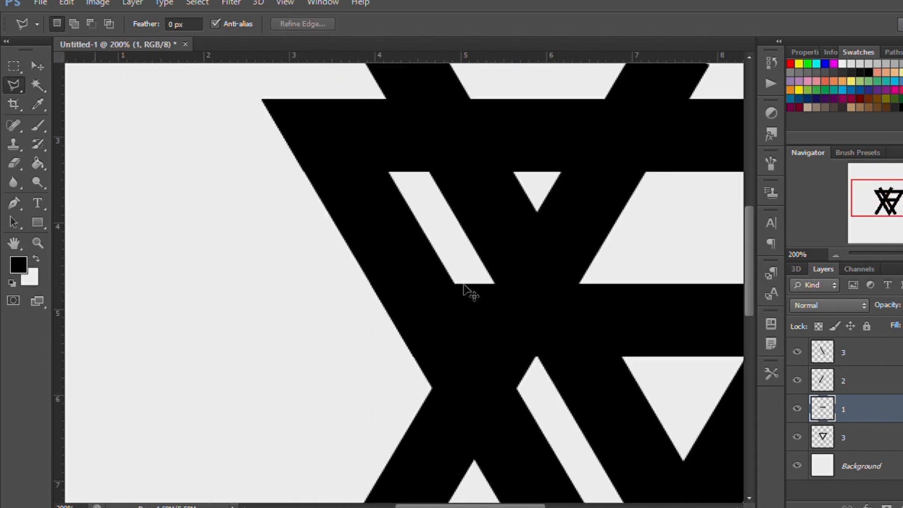
key(ctrl+plus)
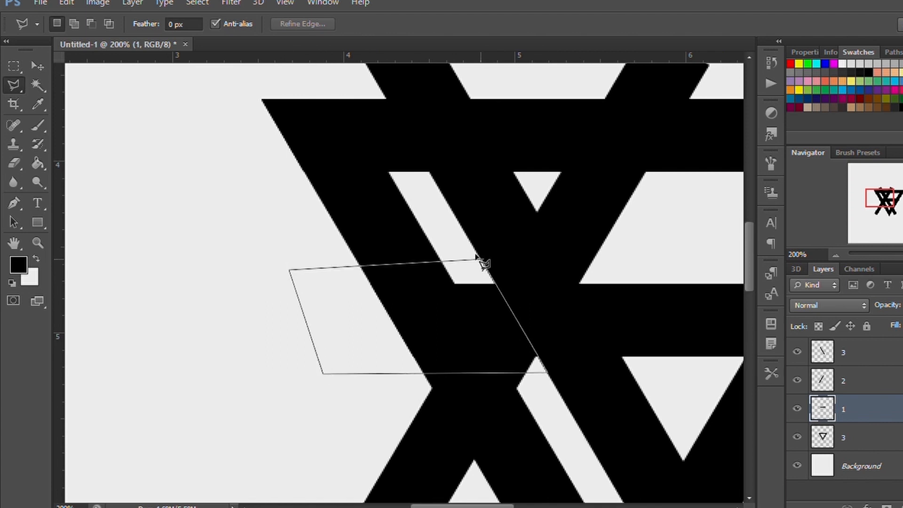
click(477, 257)
key(Delete)
key(ctrl+minus)
key(ctrl+minus)
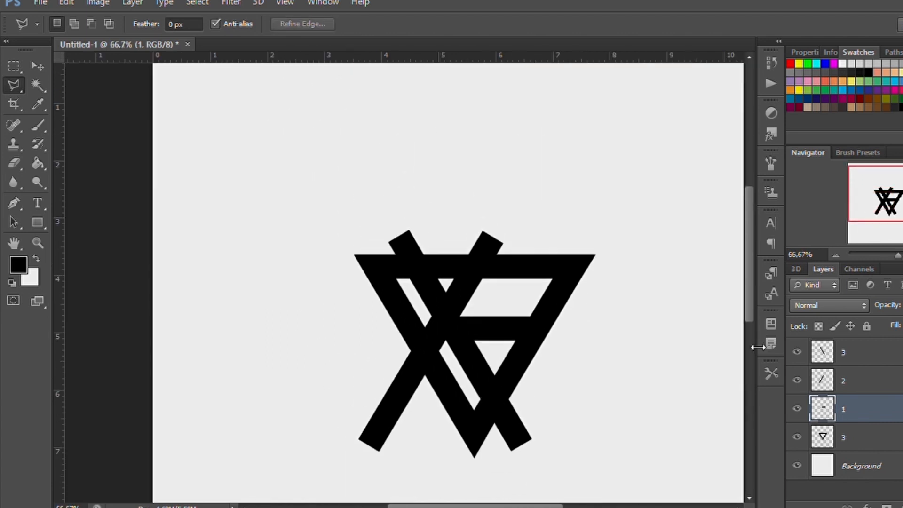
Step: Delete the layer 3 bar's upper end above the triangle's top side, using a rectangular selection
key(v)
click(429, 284)
key(ctrl+plus)
key(ctrl+plus)
key(ctrl+plus)
key(m)
drag(303, 238, 520, 117)
key(Delete)
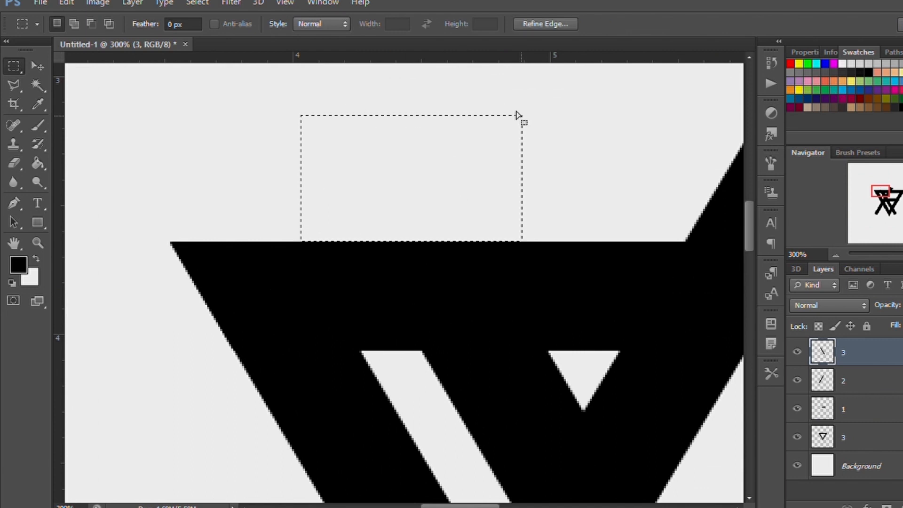
key(ctrl+d)
Step: Delete the layer 3 bar's lower end outside the triangle's right side with a polygonal lasso selection
scroll(525, 284, down, 5)
drag(473, 505, 533, 505)
drag(141, 388, 436, 196)
key(l)
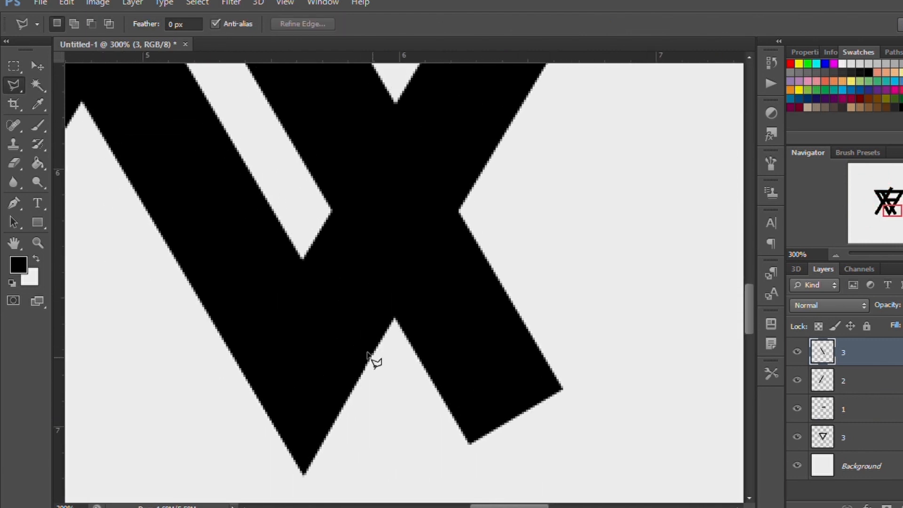
click(489, 151)
click(667, 458)
click(432, 492)
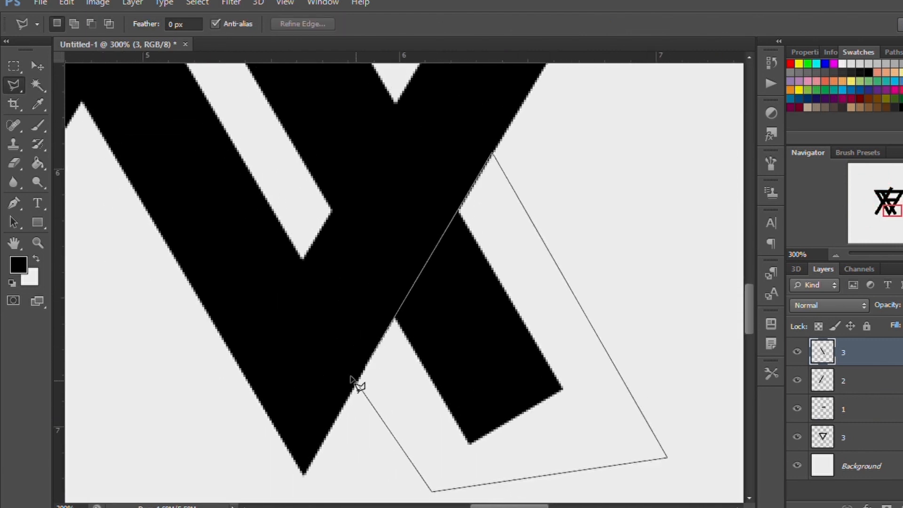
click(379, 341)
key(Delete)
key(ctrl+d)
key(ctrl+0)
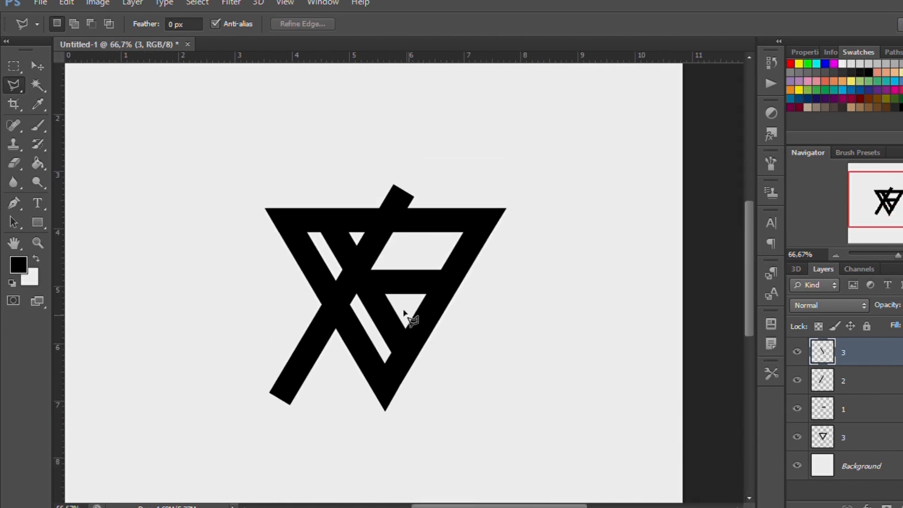
Step: Delete the layer 2 bar's upper end above the triangle's top side, using a rectangular selection
scroll(376, 319, up, 3)
key(ctrl+plus)
key(ctrl+plus)
key(v)
click(367, 291)
scroll(339, 309, up, 4)
key(m)
key(Delete)
key(ctrl+d)
Step: Delete the layer 2 bar's lower end outside the triangle's left side with a polygonal lasso selection
scroll(401, 321, down, 6)
mouse_move(120, 365)
mouse_down()
mouse_move(236, 300)
mouse_move(316, 198)
mouse_up()
key(l)
click(273, 492)
click(154, 454)
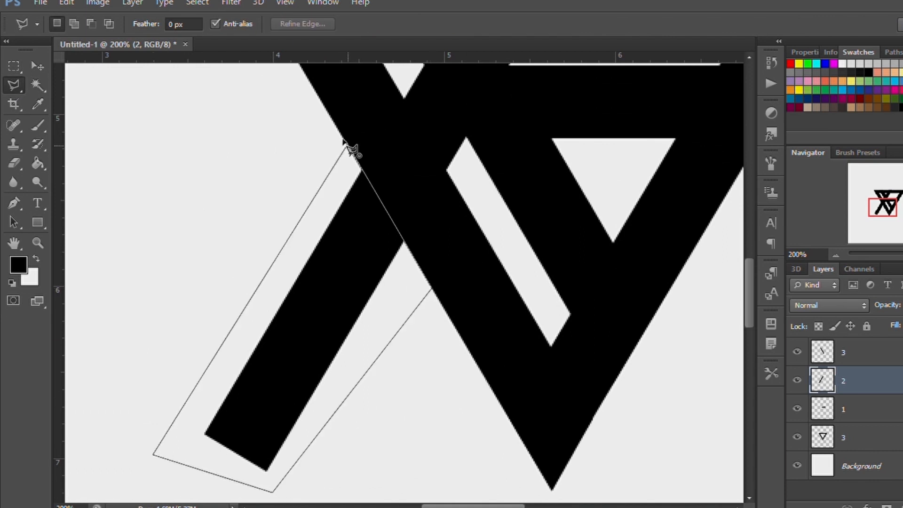
click(347, 143)
key(Delete)
key(ctrl+d)
Step: Delete the layer 3 bar's upper part between the triangle's top side and the layer 2 bar with a polygonal lasso selection
scroll(393, 265, up, 6)
key(ctrl+plus)
key(ctrl+minus)
key(ctrl+minus)
key(ctrl+minus)
key(ctrl+minus)
key(ctrl+minus)
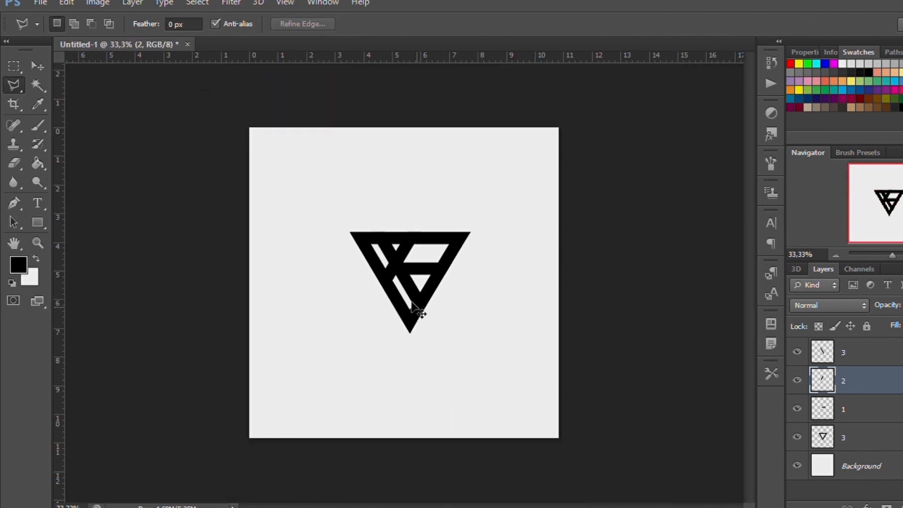
key(ctrl+plus)
key(ctrl+plus)
key(ctrl+plus)
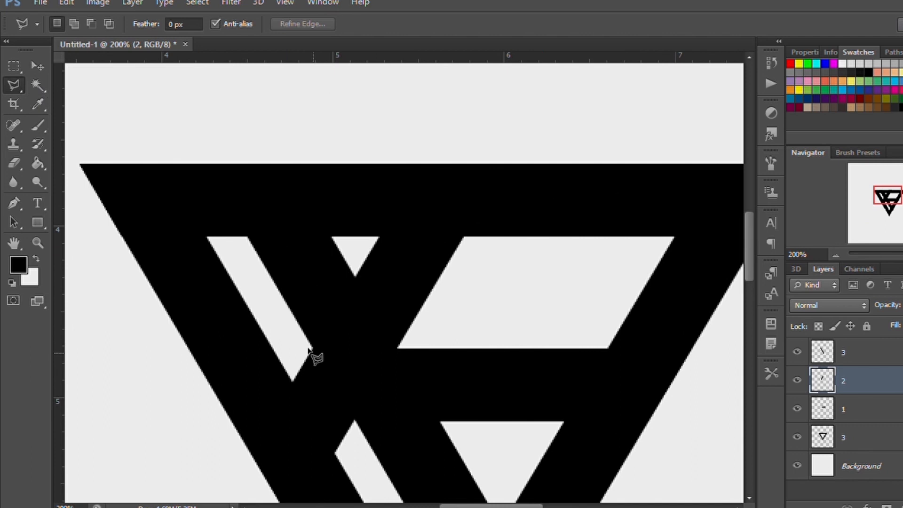
click(378, 233)
click(303, 105)
click(153, 125)
click(313, 350)
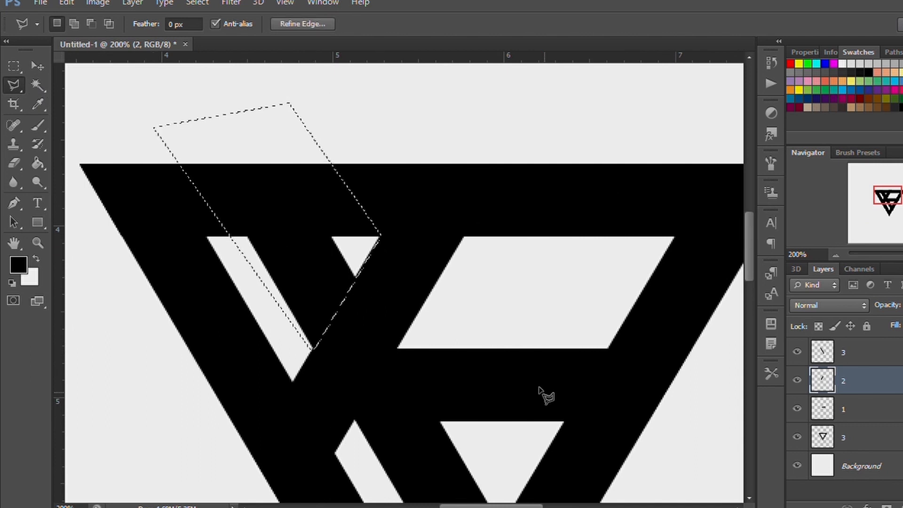
click(842, 353)
key(Delete)
key(ctrl+d)
Step: Cut a horizontal gap through the triangle's right side directly above the horizontal bar, using a rectangular selection
scroll(459, 302, down, 3)
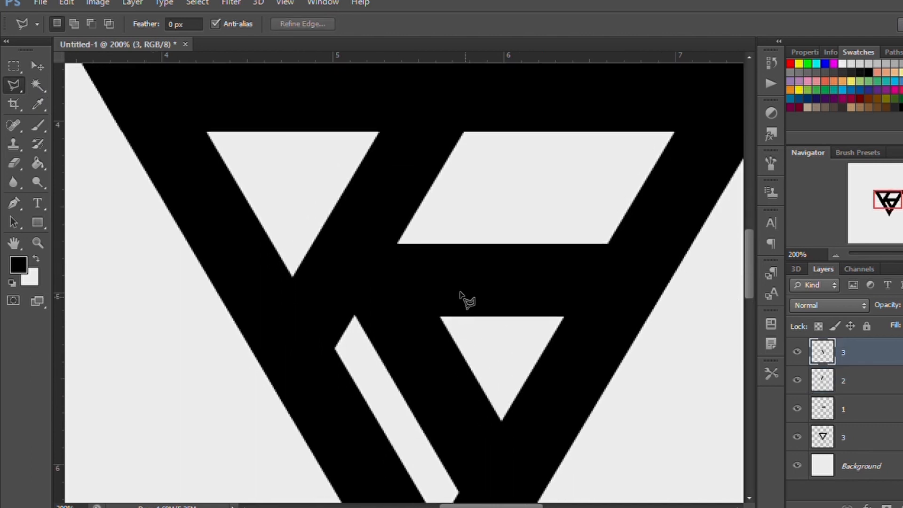
click(14, 67)
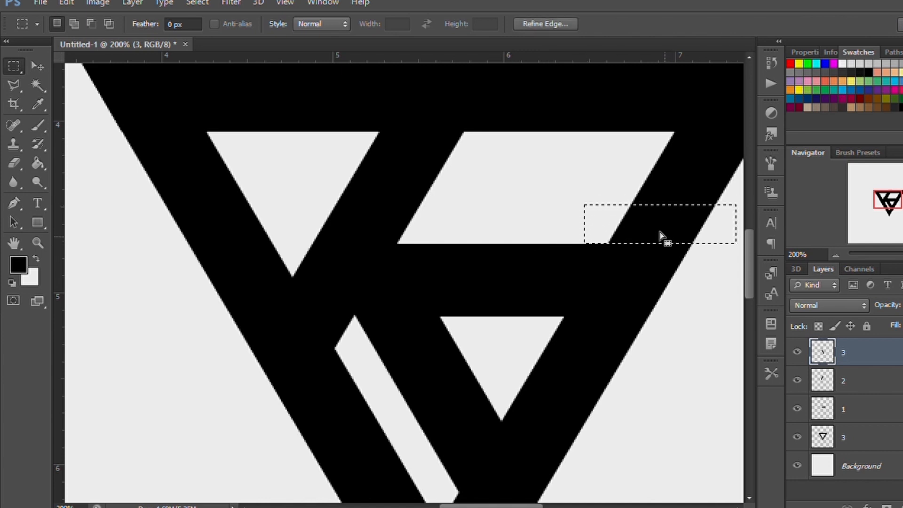
key(v)
click(583, 352)
key(Delete)
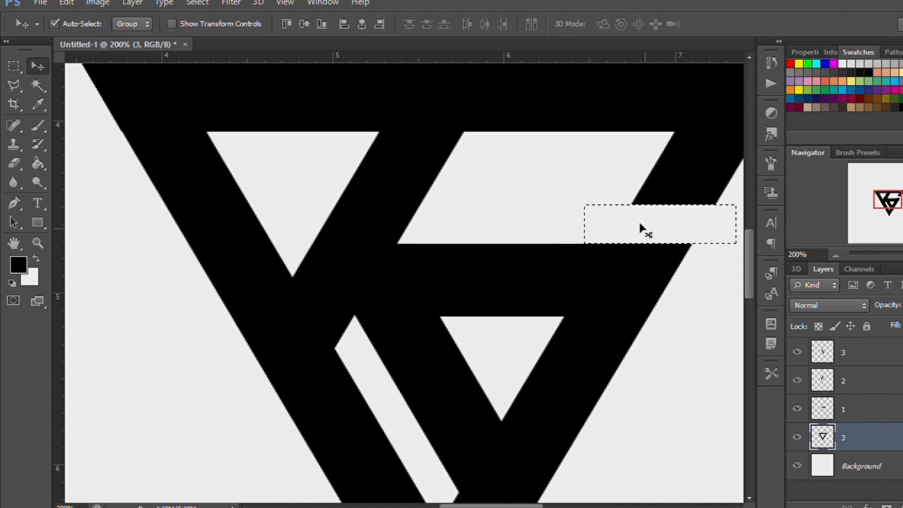
key(w)
drag(659, 224, 245, 286)
key(ctrl+t)
drag(332, 262, 346, 192)
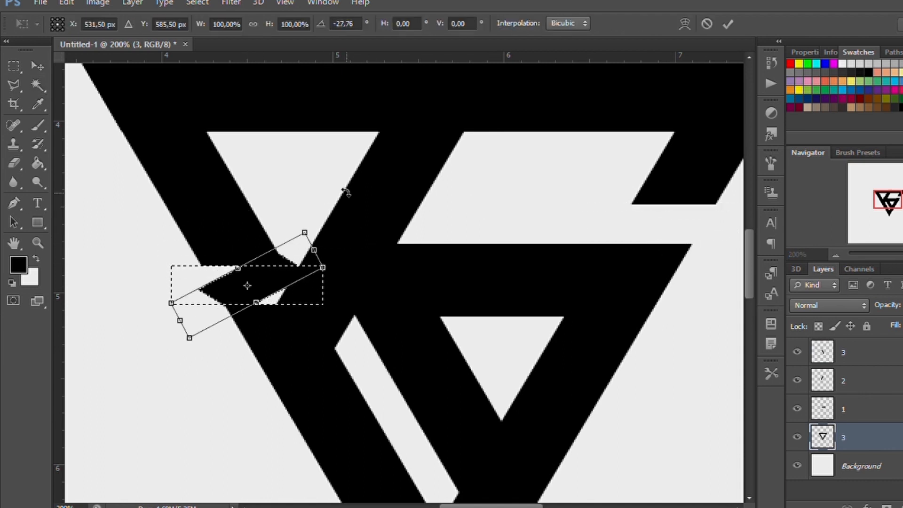
key(Escape)
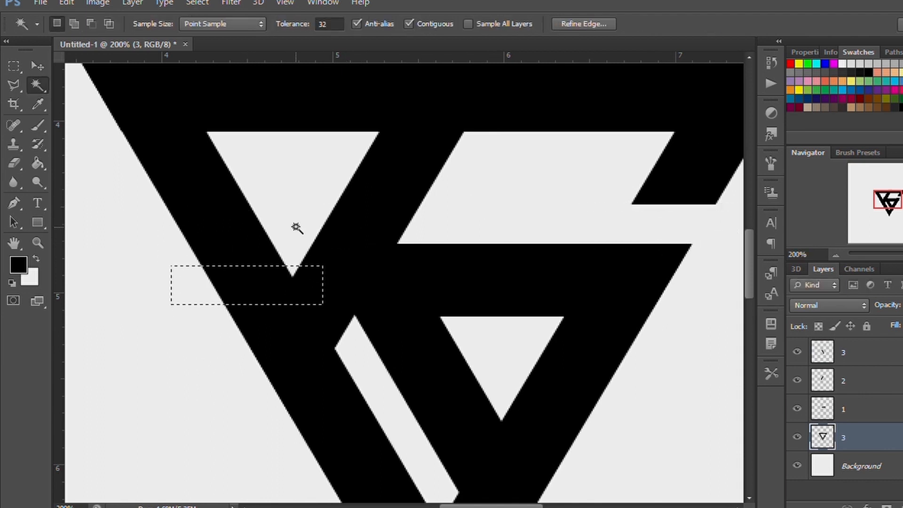
Step: Cut a slanted gap through the triangle's left side along the layer 2 bar's left edge with a polygonal lasso selection
key(l)
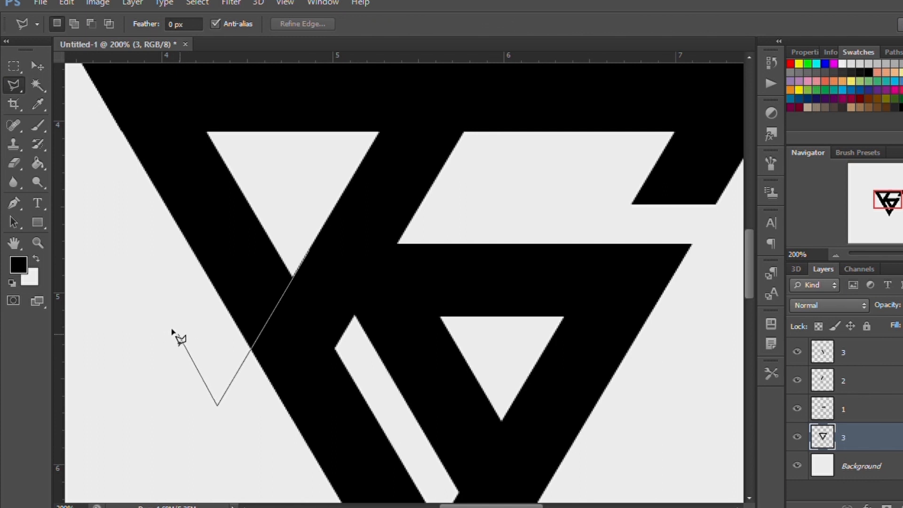
click(305, 248)
key(v)
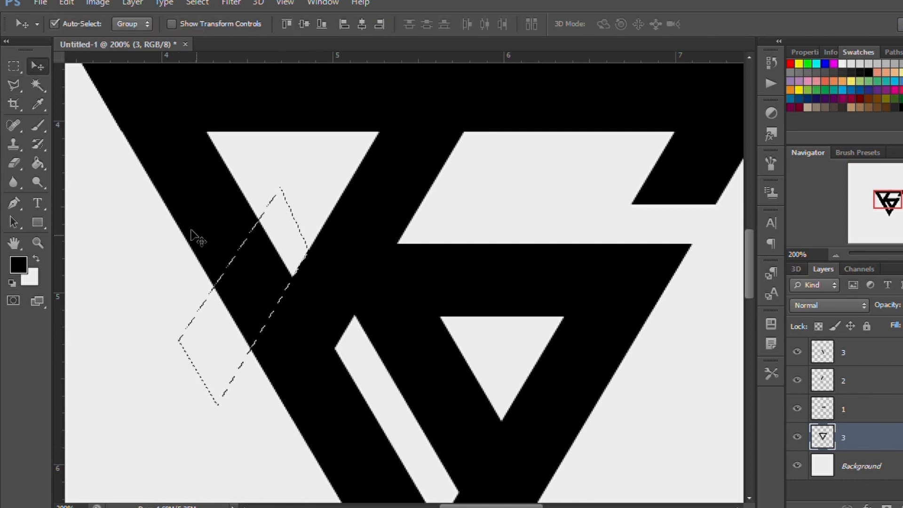
key(Delete)
key(ctrl+d)
Step: Cut a gap through the triangle's right side along the right edge of the layer 3 bar with a polygonal lasso selection
scroll(448, 292, down, 2)
scroll(448, 292, down, 1)
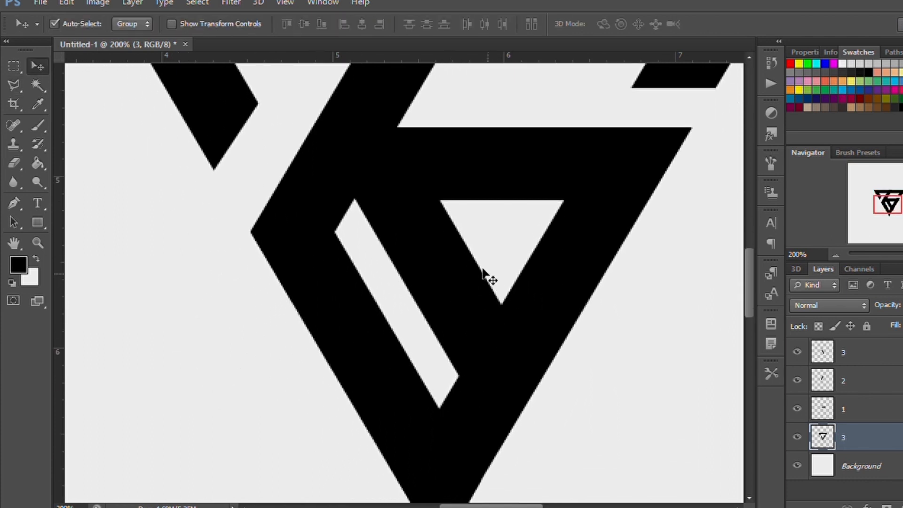
click(505, 326)
click(14, 66)
click(13, 85)
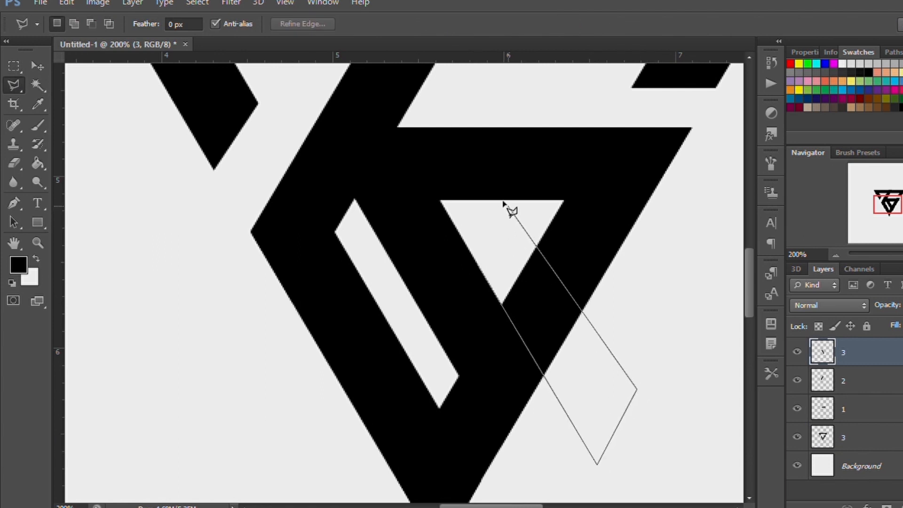
click(476, 260)
key(v)
click(534, 250)
key(Delete)
key(ctrl+d)
Step: Cut a narrow gap through the layer 2 bar along the left edge of the layer 3 bar with a polygonal lasso selection
key(ctrl+minus)
key(ctrl+minus)
key(ctrl+minus)
key(ctrl+plus)
key(ctrl+plus)
key(ctrl+plus)
drag(510, 452, 374, 452)
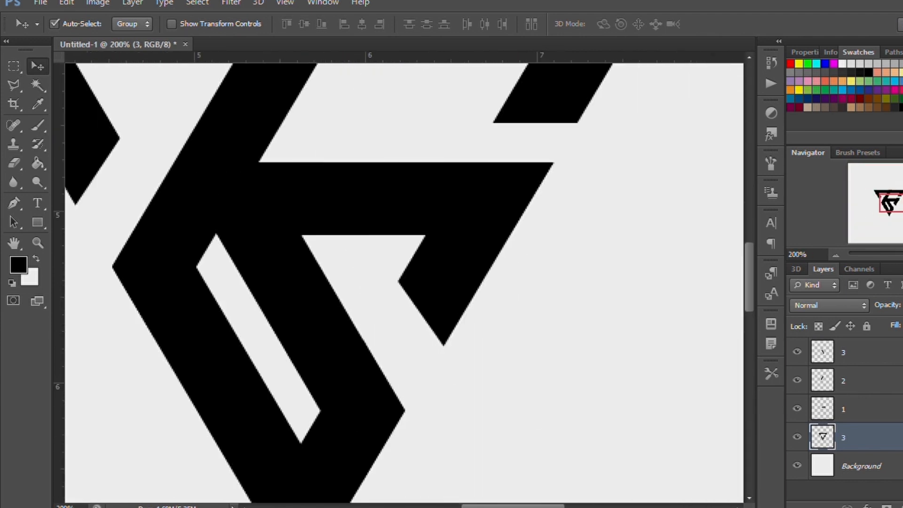
drag(142, 288, 431, 405)
key(ctrl+plus)
key(l)
click(555, 241)
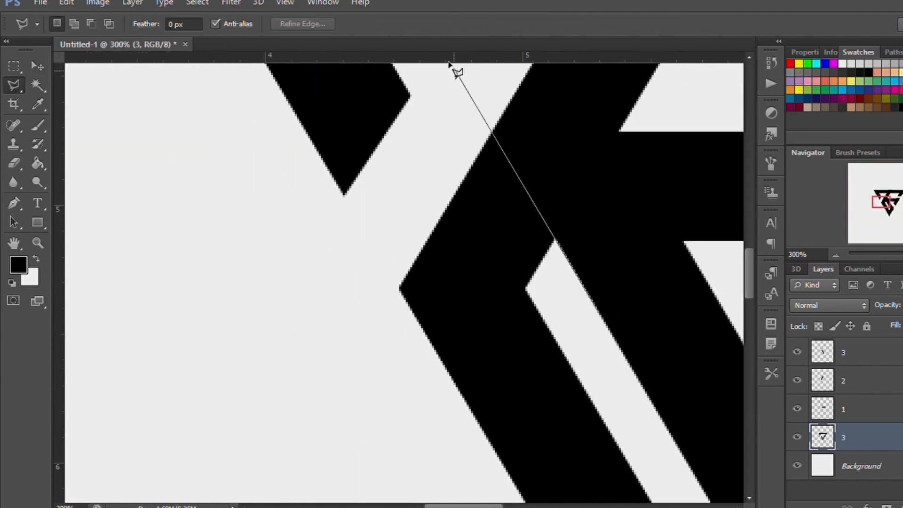
click(444, 80)
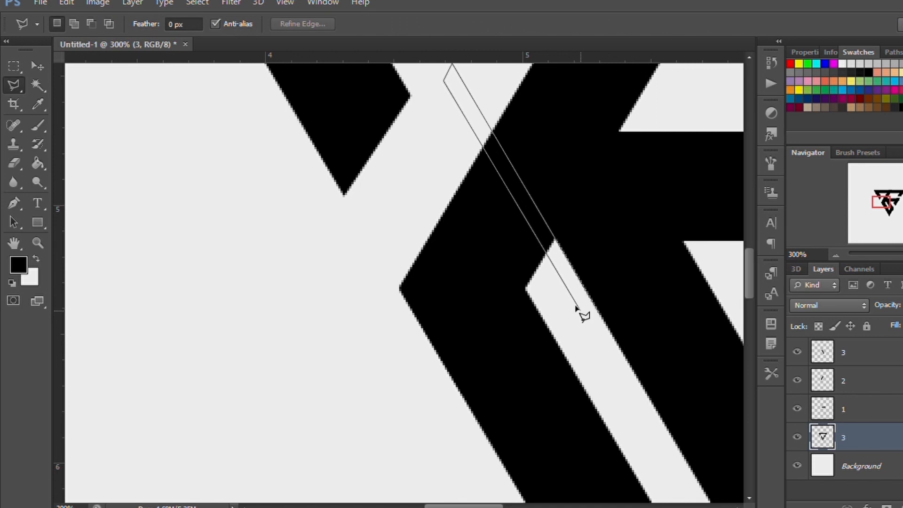
click(593, 312)
key(v)
click(526, 243)
key(Delete)
key(ctrl+d)
Step: Set up the Ellipse tool to draw a shape with a black stroke and no fill
key(ctrl+minus)
key(ctrl+minus)
key(ctrl+minus)
key(ctrl+minus)
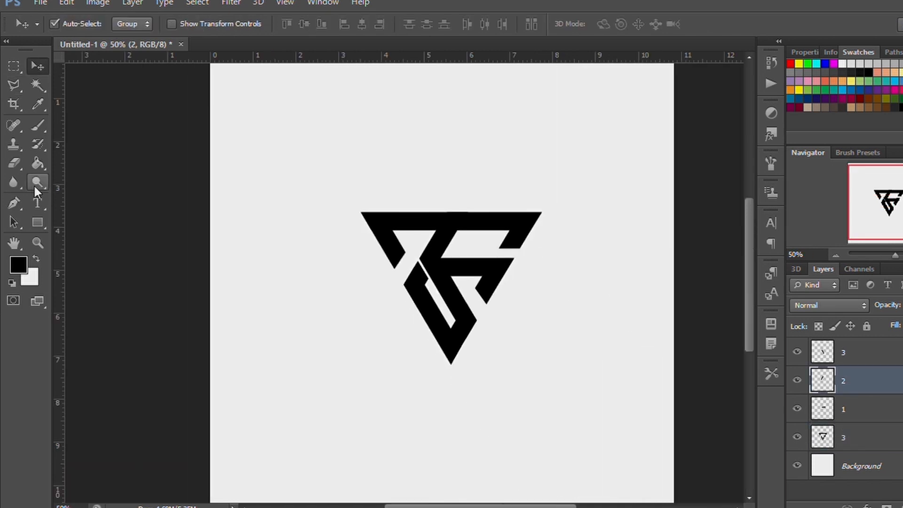
right_click(34, 218)
click(99, 246)
click(181, 23)
click(144, 47)
click(131, 24)
click(79, 46)
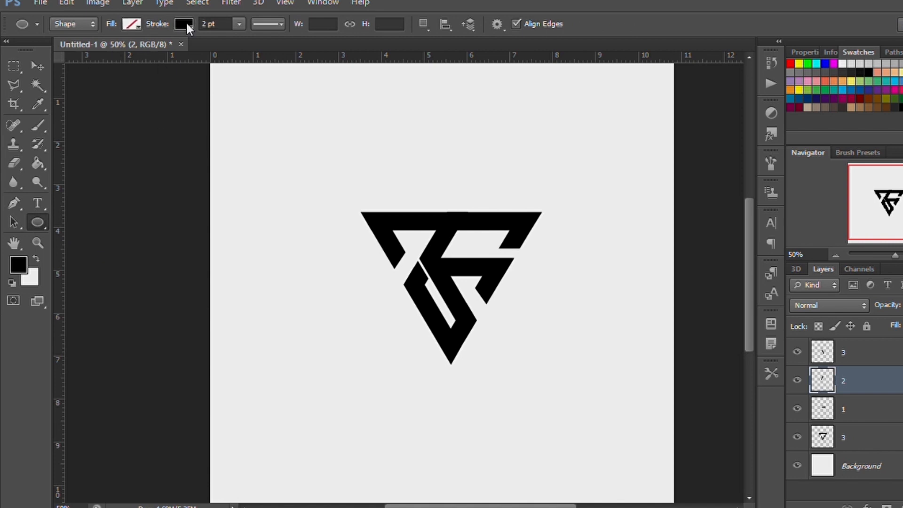
Step: Draw a circle about 534 px in diameter over the logo and set its stroke width to 13 pt
drag(220, 22, 182, 25)
drag(347, 206, 538, 403)
click(239, 24)
drag(234, 34, 248, 37)
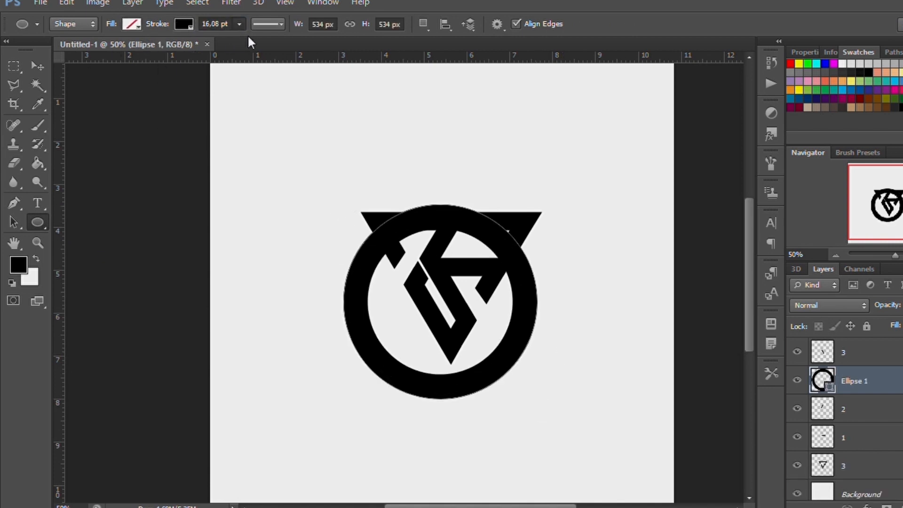
key(Return)
text(13)
key(Return)
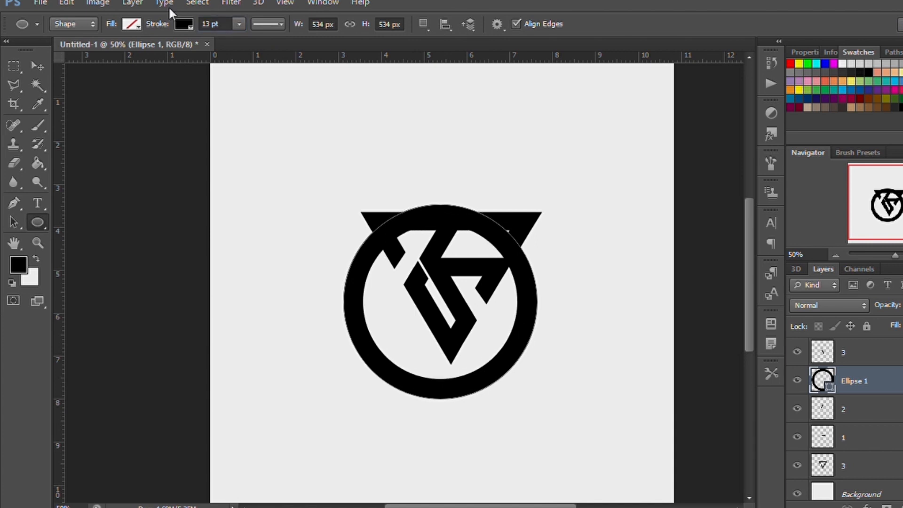
key(Return)
Step: Move the circle up and slightly right so it sits around the triangular logo
key(v)
drag(408, 270, 421, 254)
key(shift+Up)
key(shift+Up)
key(shift+Up)
key(shift+Up)
key(shift+Up)
key(shift+Up)
key(shift+Up)
key(shift+Right)
key(shift+Up)
Step: Scale the circle down until the triangle's three corners protrude from it, and nudge it slightly right to centre it
key(ctrl+t)
drag(554, 159, 534, 181)
key(Return)
key(Right)
key(Right)
key(Right)
key(Right)
Step: Move the Ellipse 1 layer above the logo's four layers and merge those four layers into one
drag(887, 380, 889, 349)
scroll(879, 424, down, 1)
click(860, 376)
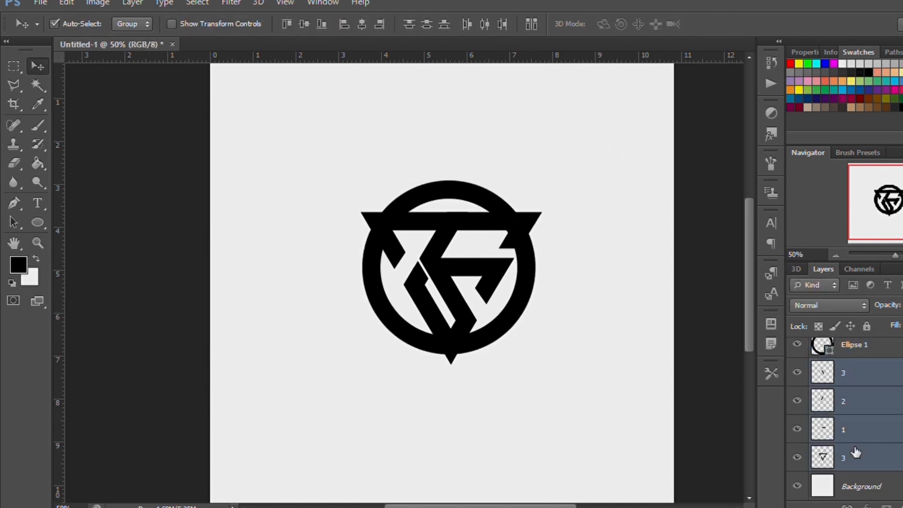
shift+click(856, 453)
key(ctrl+e)
Step: Place the merged logo layer above the Ellipse 1 layer
click(856, 351)
drag(885, 396, 861, 349)
key(ctrl+z)
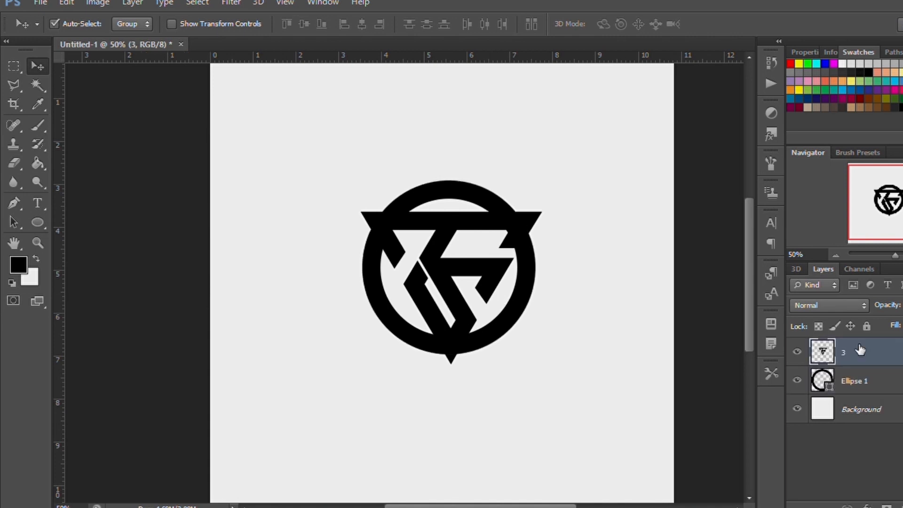
Step: Rasterize Ellipse 1 and delete a thin strip of the ring's left part directly above the triangle's top side, using a rectangular selection
key(ctrl+plus)
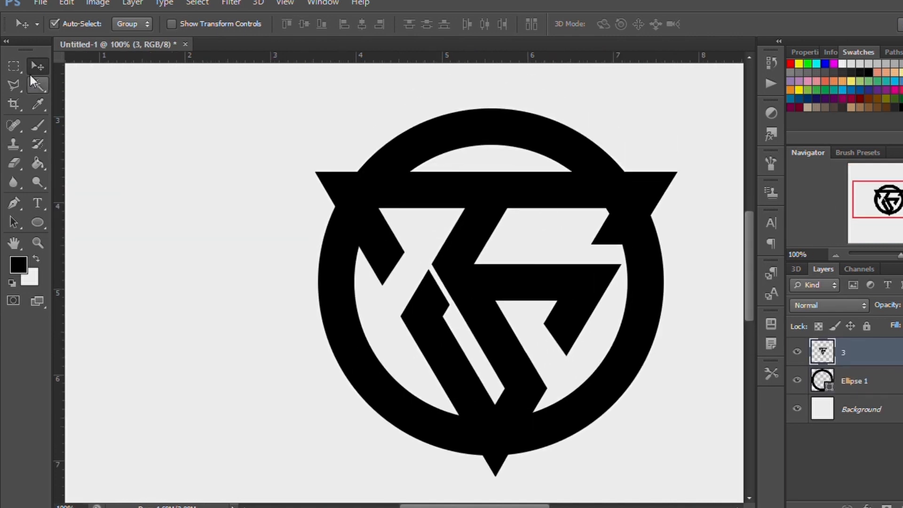
key(m)
key(ctrl+plus)
scroll(343, 176, up, 3)
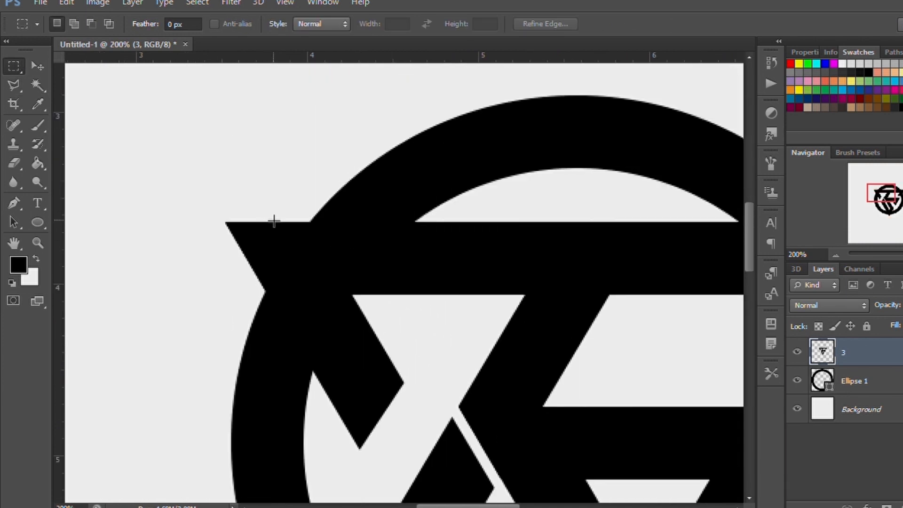
drag(472, 205, 484, 203)
key(alt+bracketleft)
key(e)
click(439, 267)
key(Return)
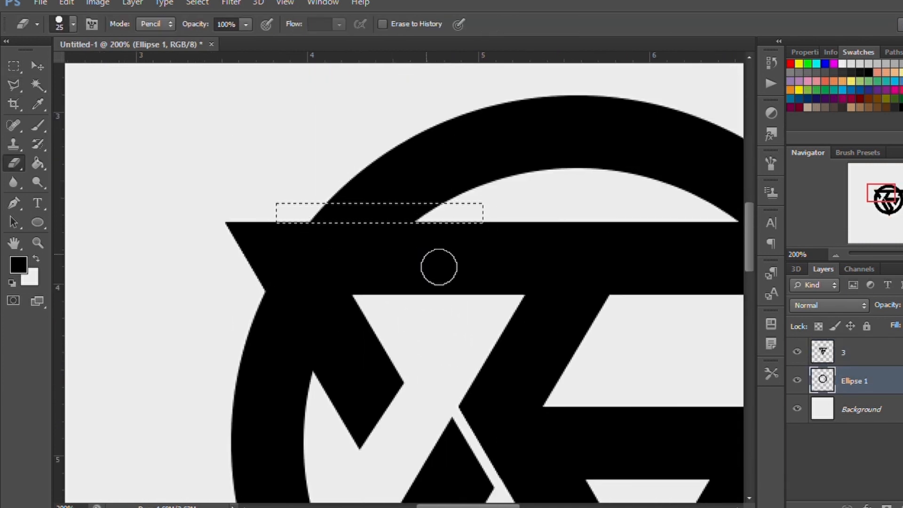
key(w)
key(Delete)
Step: Shift the same selection right along the triangle's top side, delete the matching strip of the ring's right part, and deselect
drag(592, 315, 387, 342)
key(shift+Right)
key(shift+Right)
key(shift+Right)
key(shift+Right)
key(shift+Right)
key(shift+Right)
key(shift+Right)
key(shift+Right)
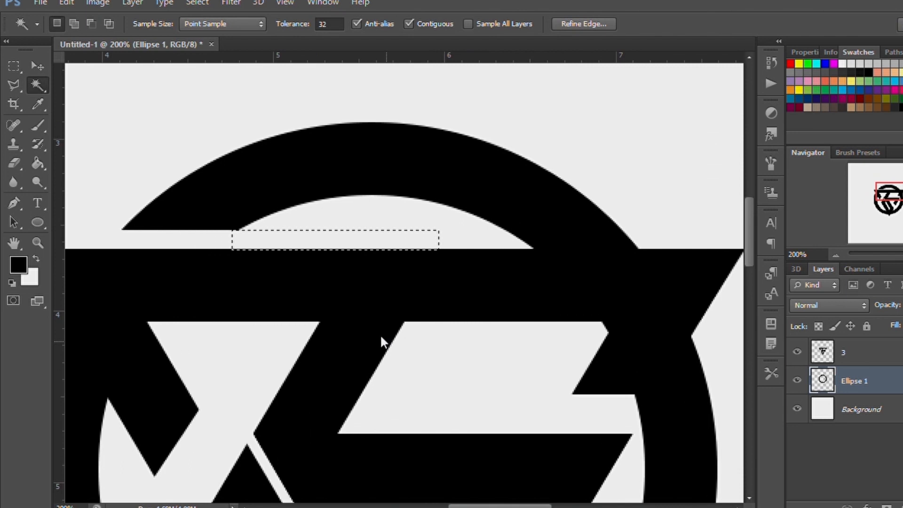
key(shift+Right)
key(shift+Right)
key(shift+Right)
key(shift+Right)
key(shift+Right)
key(shift+Right)
key(shift+Right)
key(shift+Right)
key(shift+Right)
key(shift+Right)
key(shift+Right)
key(shift+Right)
key(ctrl+minus)
key(ctrl+minus)
key(ctrl+minus)
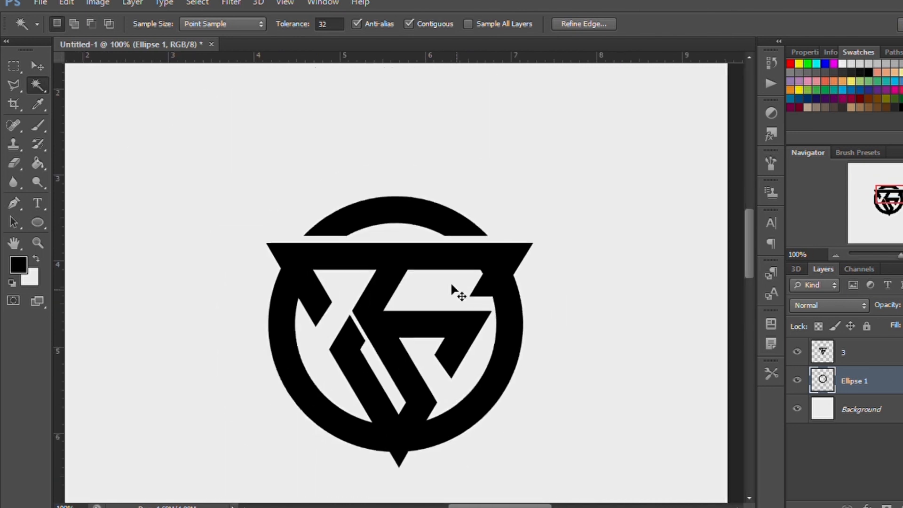
key(ctrl+plus)
key(ctrl+plus)
key(ctrl+plus)
mouse_move(519, 507)
mouse_down()
mouse_move(470, 506)
mouse_move(576, 506)
mouse_up()
key(ctrl+d)
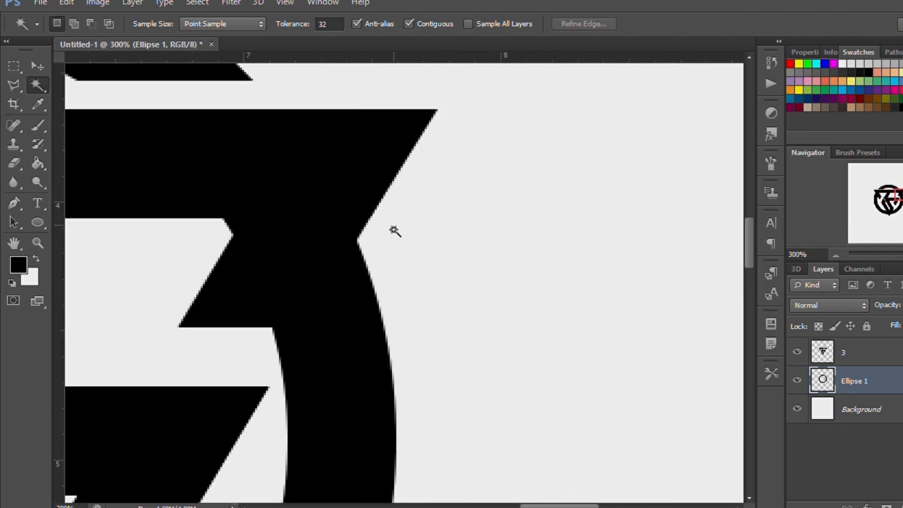
key(l)
key(ctrl+minus)
key(ctrl+minus)
key(ctrl+minus)
key(ctrl+minus)
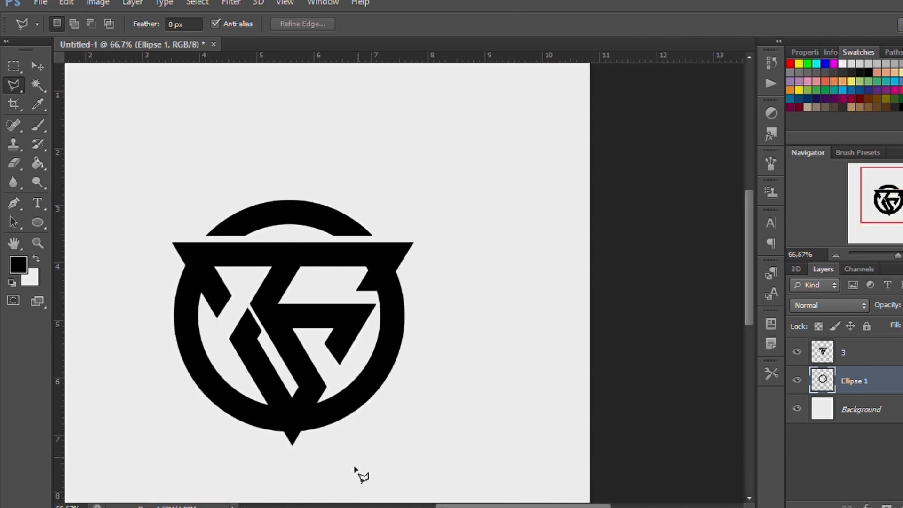
key(ctrl+plus)
key(ctrl+plus)
key(ctrl+plus)
click(405, 169)
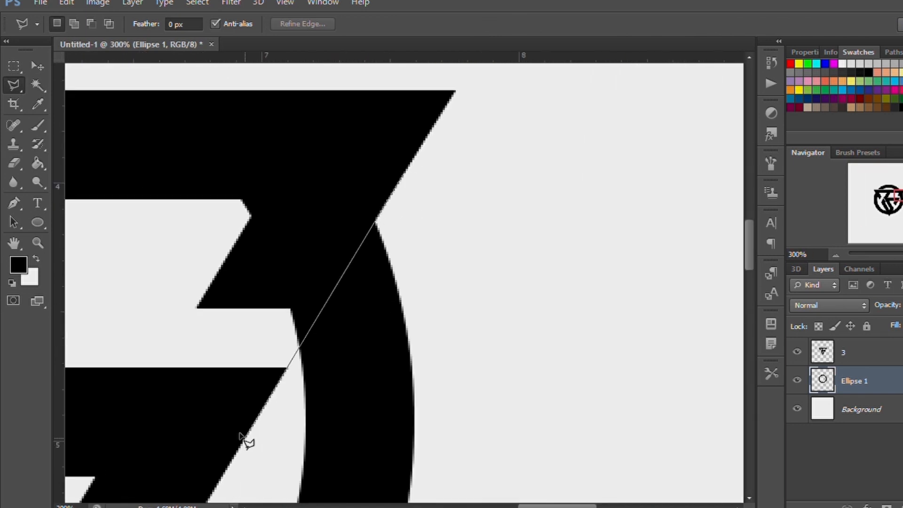
click(242, 434)
scroll(241, 434, down, 3)
scroll(264, 418, right, 5)
key(Escape)
scroll(94, 386, down, 2)
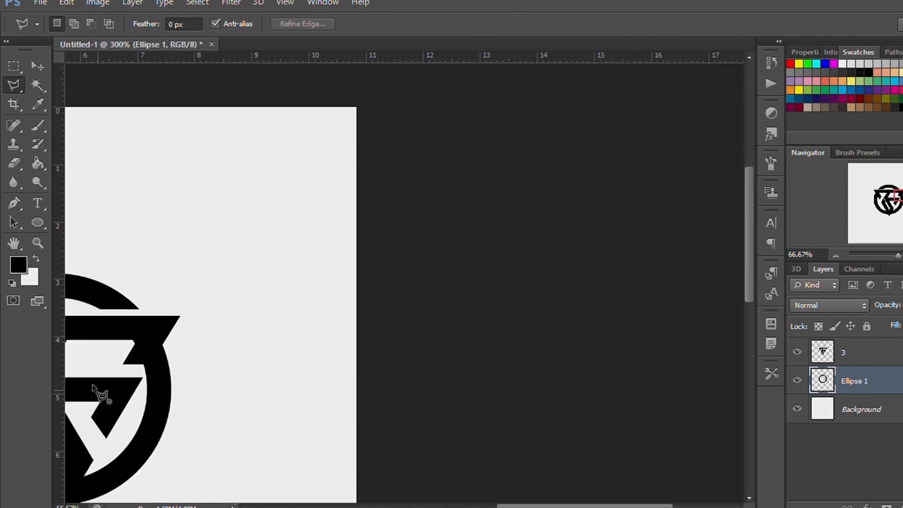
scroll(94, 386, left, 2)
key(v)
drag(209, 386, 369, 355)
key(ctrl+z)
scroll(330, 343, down, 2)
scroll(414, 288, up, 1)
drag(417, 291, 293, 241)
key(ctrl+z)
Step: Try to enlarge the already cut ring on the Ellipse 1 layer to 104.19%
click(842, 382)
key(ctrl+t)
drag(497, 176, 502, 171)
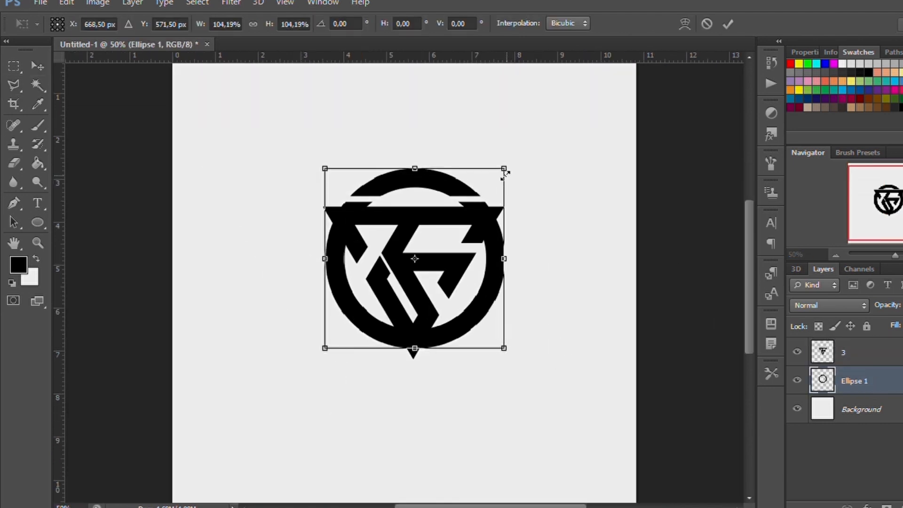
click(727, 24)
key(ctrl+plus)
key(ctrl+plus)
scroll(622, 240, up, 3)
key(ctrl+d)
Step: Enlarge the uncut ring on the Ellipse 1 layer to about 103.98%, so its sides line up with the triangle's upper corners
key(ctrl+t)
drag(597, 169, 611, 168)
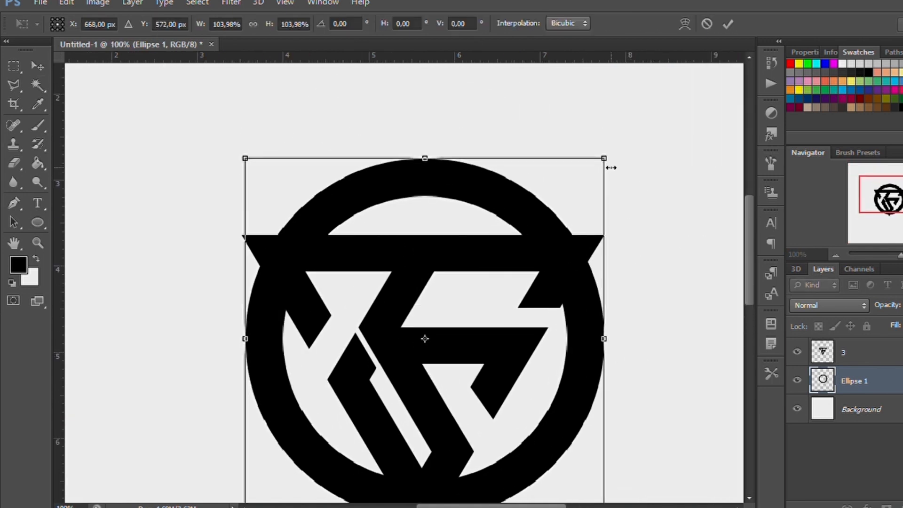
scroll(597, 226, down, 3)
scroll(583, 276, up, 4)
key(Return)
Step: Delete a thin strip of the ring's left part directly above the triangle's top side, using a rectangular selection
click(12, 69)
key(ctrl+plus)
key(ctrl+plus)
scroll(438, 405, left, 5)
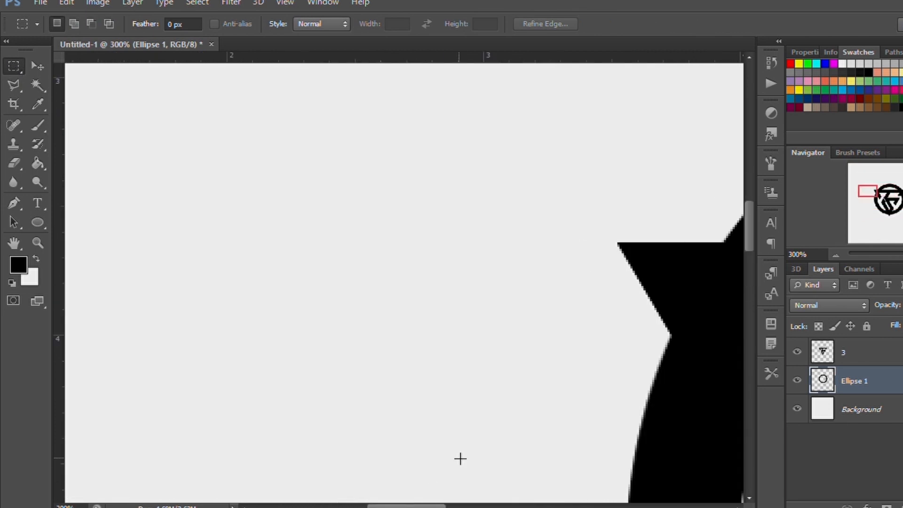
scroll(452, 454, right, 5)
key(Delete)
Step: Shift the same rectangular selection along the triangle's top side, delete the matching strip from the ring's right part, and deselect
scroll(560, 332, right, 5)
scroll(304, 335, up, 1)
key(shift+Right)
key(shift+Right)
key(shift+Right)
key(shift+Right)
key(shift+Right)
key(shift+Right)
key(shift+Right)
key(shift+Right)
key(shift+Right)
key(shift+Right)
key(shift+Right)
key(shift+Right)
key(shift+Right)
key(shift+Right)
key(shift+Right)
key(shift+Right)
key(shift+Right)
key(shift+Right)
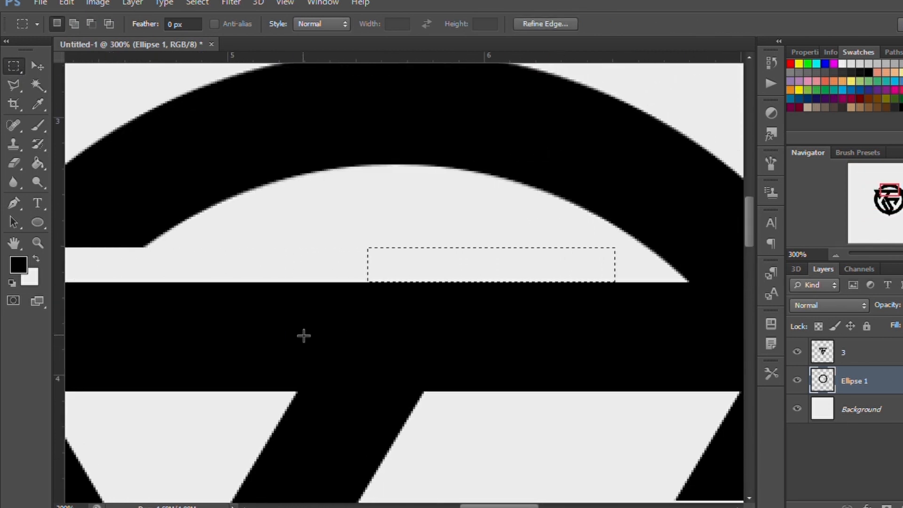
key(shift+Right)
key(shift+Right)
key(shift+Right)
drag(440, 339, 196, 341)
key(shift+Right)
key(shift+Right)
key(shift+Right)
key(Delete)
scroll(413, 305, down, 5)
key(ctrl+d)
Step: Outline a narrow slanted strip along the triangle's upper right edge with the Polygonal Lasso and delete it from the ring
click(13, 85)
click(690, 147)
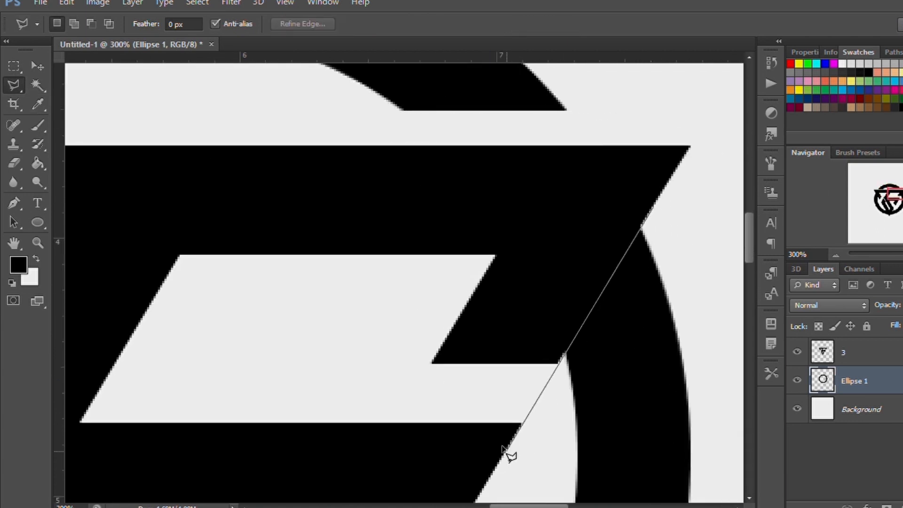
click(532, 469)
click(651, 207)
key(Delete)
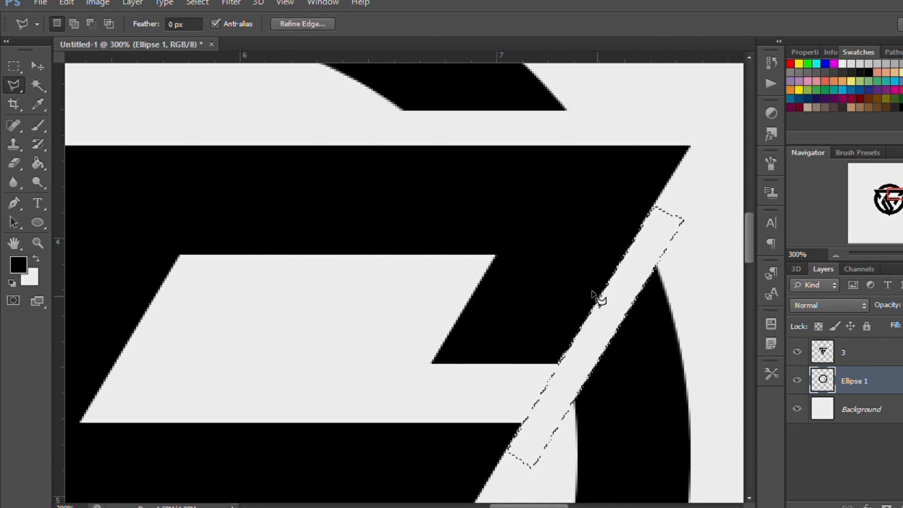
Step: Move the slanted selection down along the triangle's right edge, delete the ring strip beside the lower tip, and deselect
scroll(600, 306, down, 5)
key(ctrl+1)
key(w)
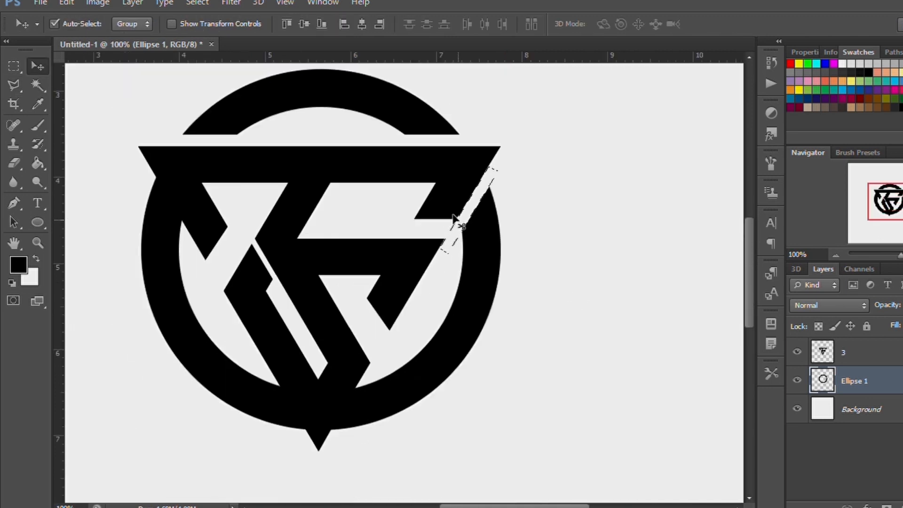
key(ctrl+plus)
key(ctrl+plus)
scroll(335, 325, down, 6)
key(Down)
key(Down)
key(Down)
key(Left)
key(Left)
key(Left)
key(Delete)
key(ctrl+d)
Step: Outline a narrow slanted strip along the triangle's upper left edge with the Polygonal Lasso and delete it from the ring
scroll(230, 447, up, 5)
scroll(441, 221, left, 9)
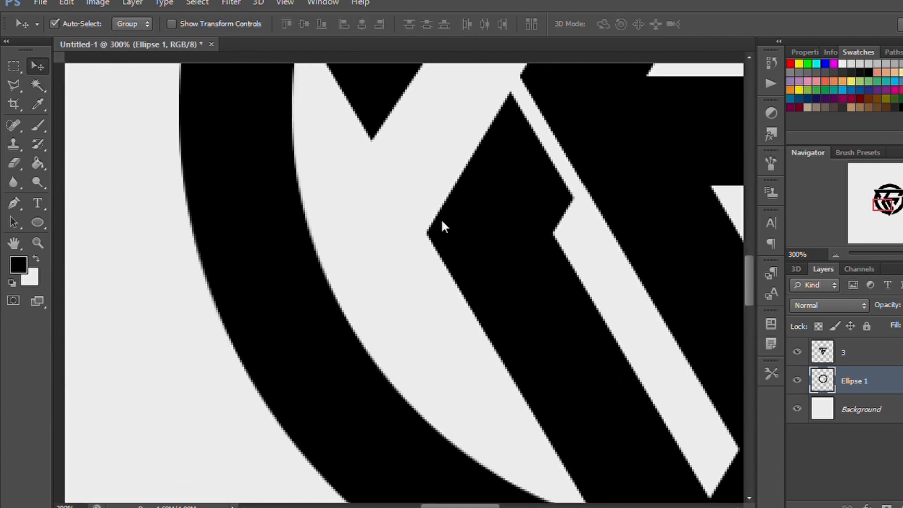
scroll(330, 202, up, 5)
key(l)
click(452, 358)
click(433, 388)
scroll(243, 82, down, 2)
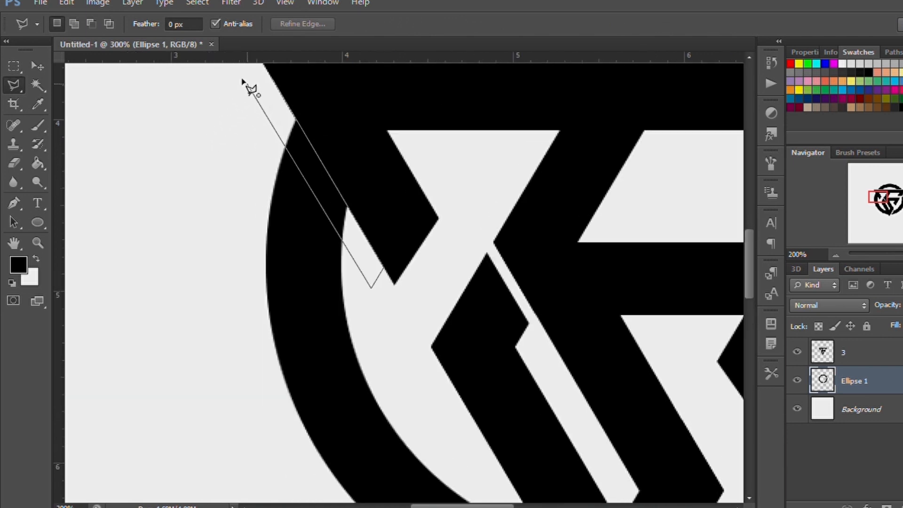
scroll(245, 82, up, 1)
click(253, 87)
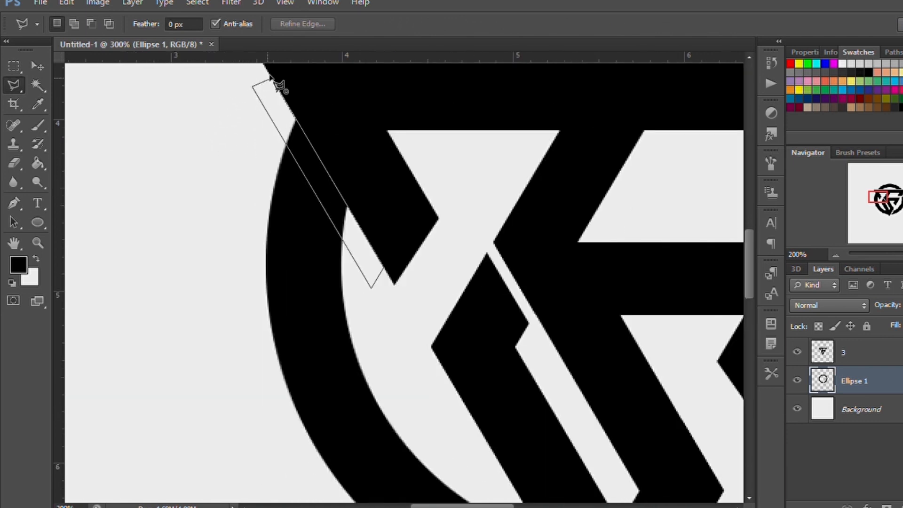
click(274, 82)
key(Delete)
Step: Move the slanted selection down along the triangle's left edge, delete the ring strip beside the lower tip, and deselect
scroll(353, 174, down, 3)
drag(365, 141, 549, 494)
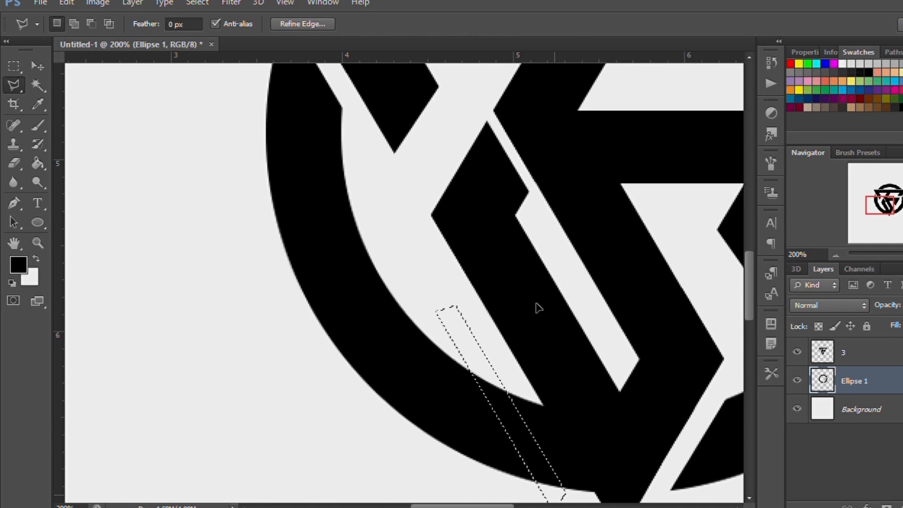
scroll(517, 301, down, 3)
key(ctrl+z)
scroll(458, 285, up, 3)
key(w)
drag(360, 117, 584, 494)
scroll(648, 448, down, 2)
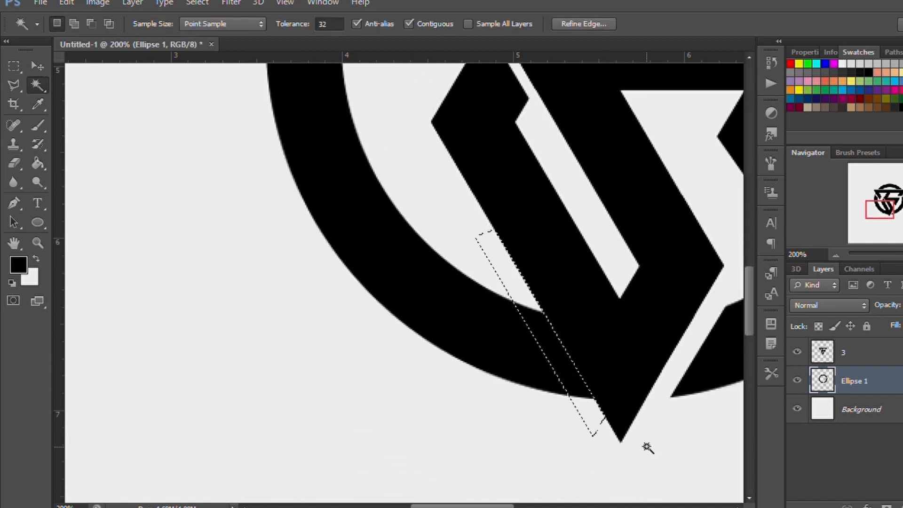
key(ctrl+d)
key(ctrl+minus)
key(ctrl+minus)
key(ctrl+minus)
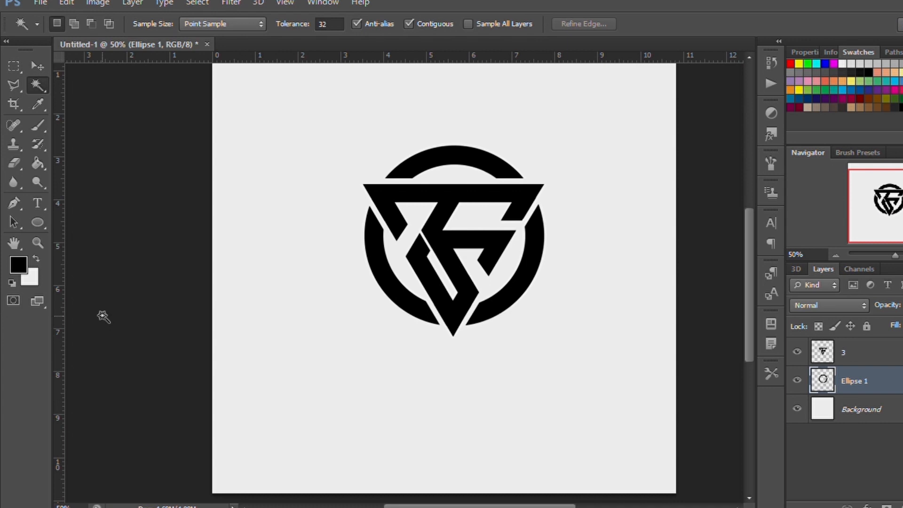
Step: Merge the triangle layer 3 and the Ellipse 1 ring layer into one logo layer
key(ctrl+minus)
click(885, 356)
shift+click(888, 376)
key(ctrl+e)
Step: Centre the merged logo vertically and horizontally on the canvas
key(v)
key(ctrl+a)
click(304, 24)
click(362, 23)
key(ctrl+d)
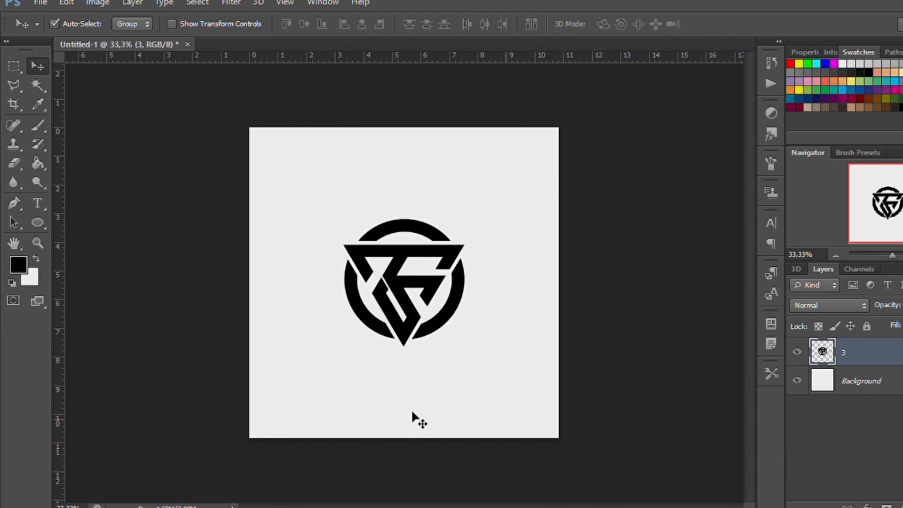
Step: Add the text "The Sam Official" below the logo in black Gill Sans Ultra Bold
key(t)
click(346, 374)
key(Escape)
key(i)
key(t)
click(328, 377)
click(612, 24)
click(309, 376)
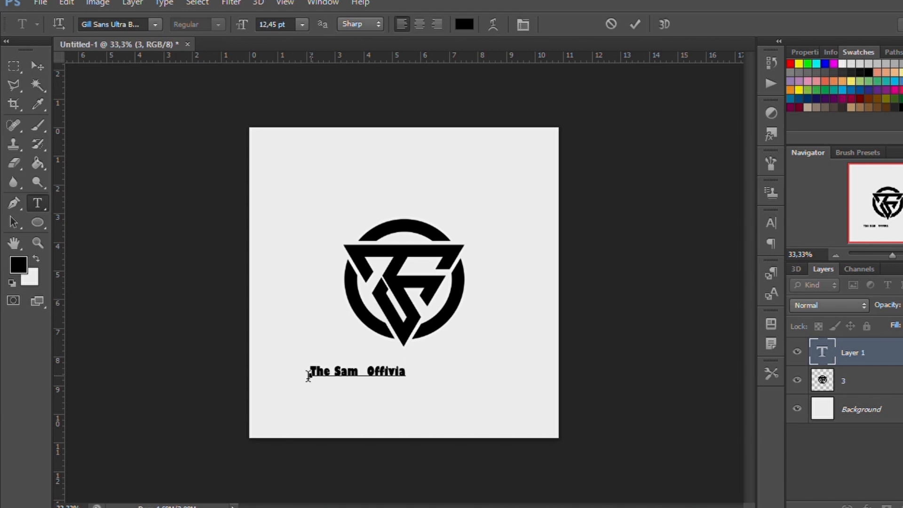
click(636, 24)
Step: Enlarge the text below the logo to about 14.71 pt with Free Transform
key(ctrl+t)
drag(413, 371, 424, 371)
key(Return)
Step: Widen the letter spacing of the whole text line until it extends beyond both sides of the logo's width
key(t)
click(431, 375)
click(611, 24)
click(426, 373)
key(ctrl+a)
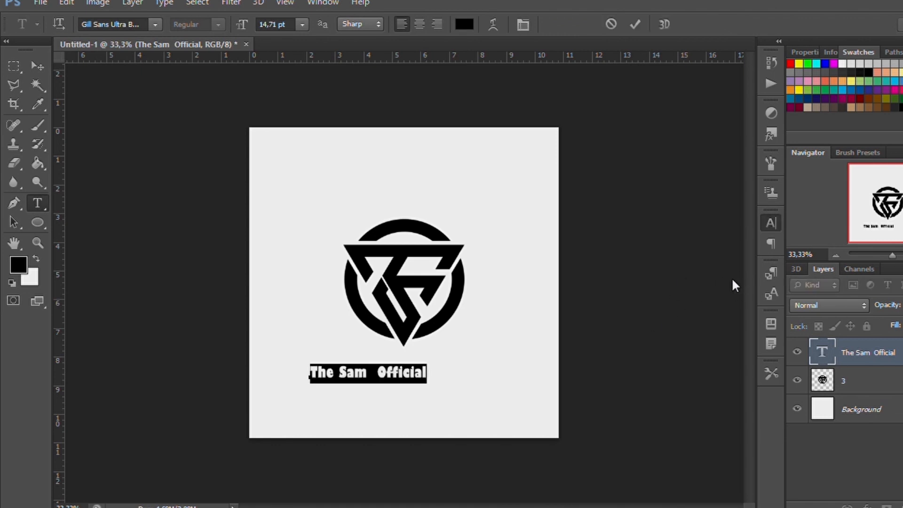
key(alt+Right)
key(alt+Right)
key(alt+Right)
key(alt+Right)
key(alt+Right)
key(ctrl+Return)
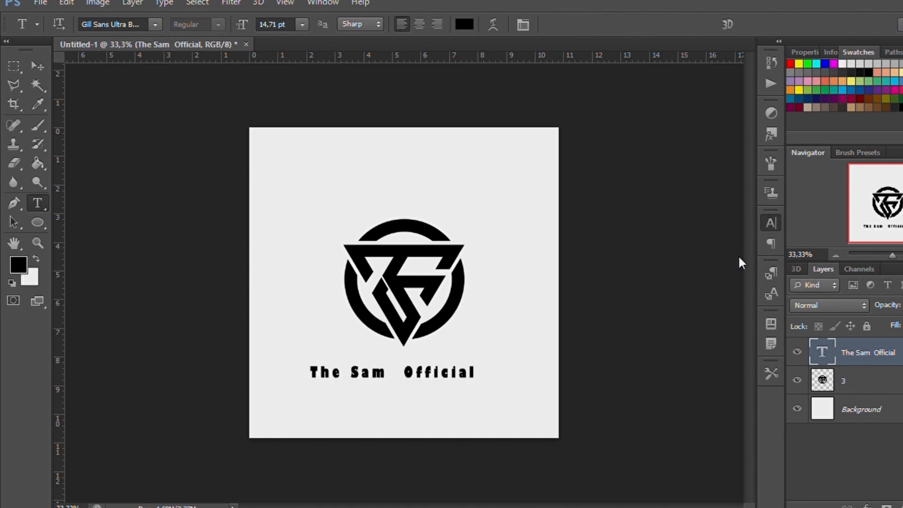
Step: Centre the text line horizontally on the canvas and deselect
key(v)
key(ctrl+a)
click(362, 24)
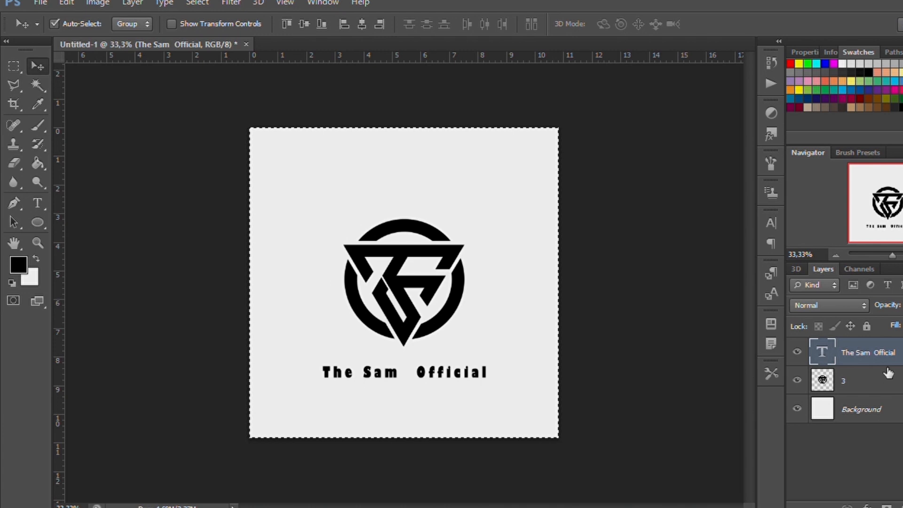
key(ctrl+d)
Step: Place the multicoloured kisspng-diamond image directly above layer 3, covering the logo, and clip it to that layer
click(887, 379)
mouse_move(468, 335)
mouse_down()
mouse_move(480, 343)
mouse_move(475, 336)
mouse_up()
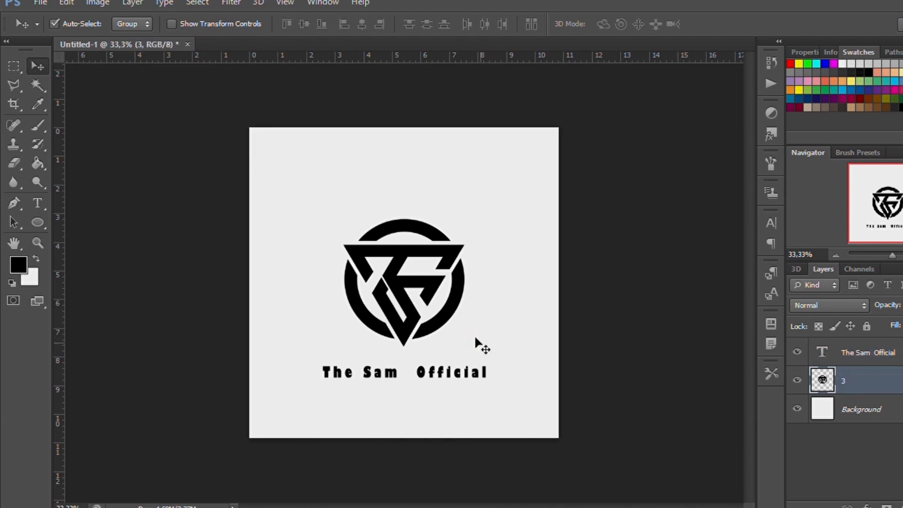
key(Return)
right_click(894, 383)
click(773, 405)
click(847, 410)
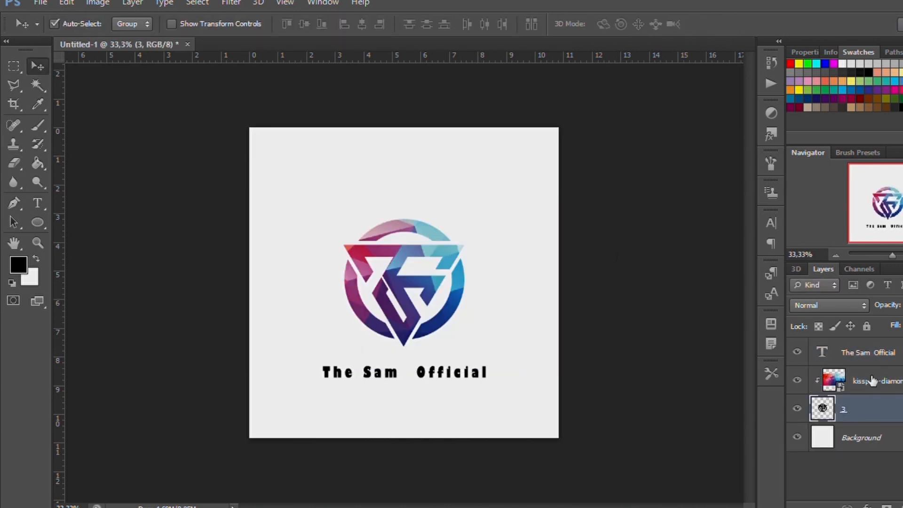
Step: Place the pngtree modern double-color neon background image above the text layer, scaled down to cover the text line
click(873, 354)
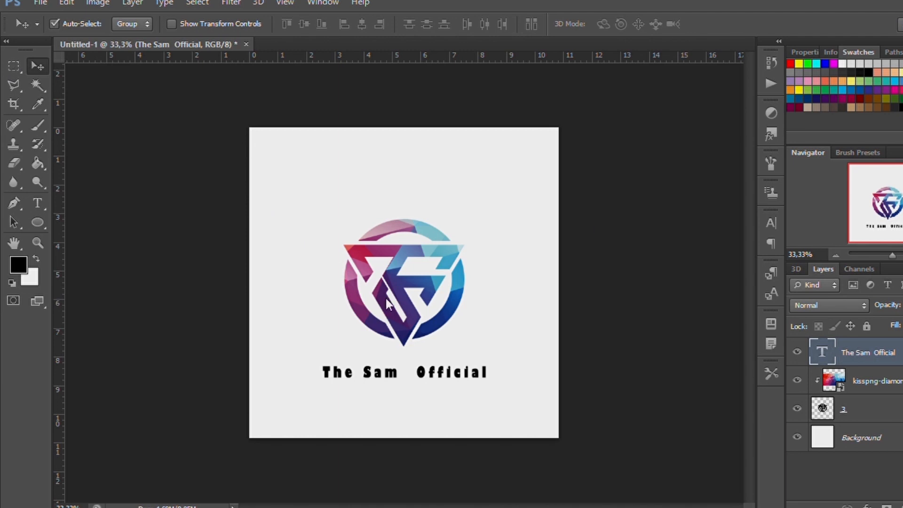
drag(386, 298, 324, 411)
drag(442, 329, 514, 414)
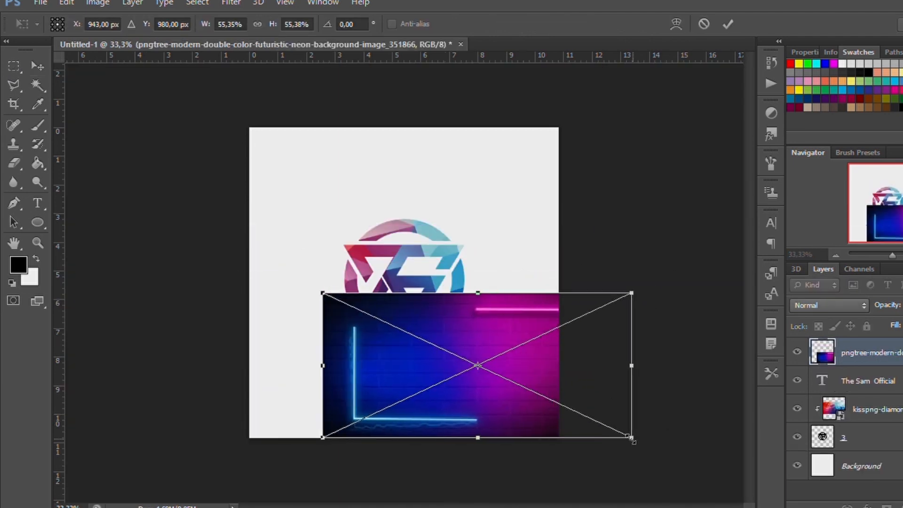
drag(632, 438, 490, 372)
drag(418, 352, 417, 398)
key(Return)
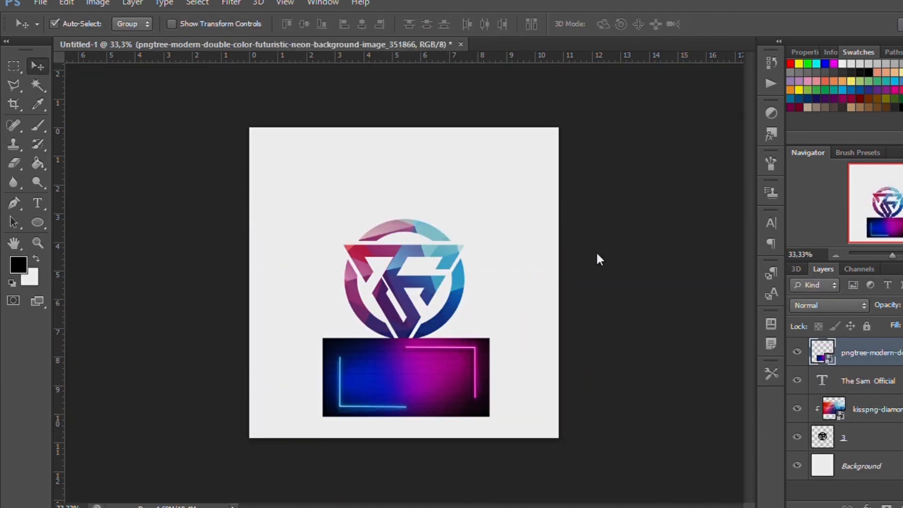
Step: Clip the neon image to the text layer, centre it over the text and enlarge it to about 35.8% wide and 33.8% high
key(ctrl+alt+g)
key(ctrl+t)
drag(461, 390, 442, 386)
drag(472, 412, 504, 421)
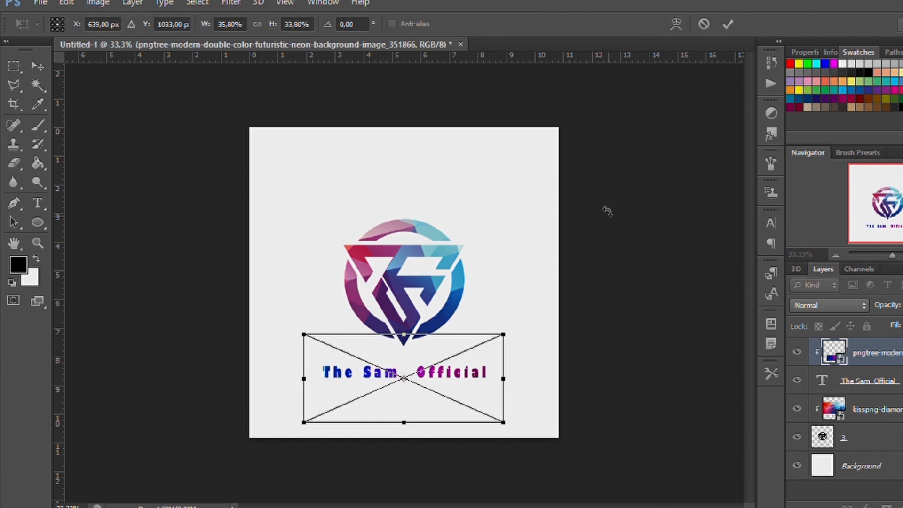
key(Return)
Step: Add Bevel & Emboss and a soft Drop Shadow to logo layer 3
click(871, 440)
key(h)
click(574, 82)
click(583, 257)
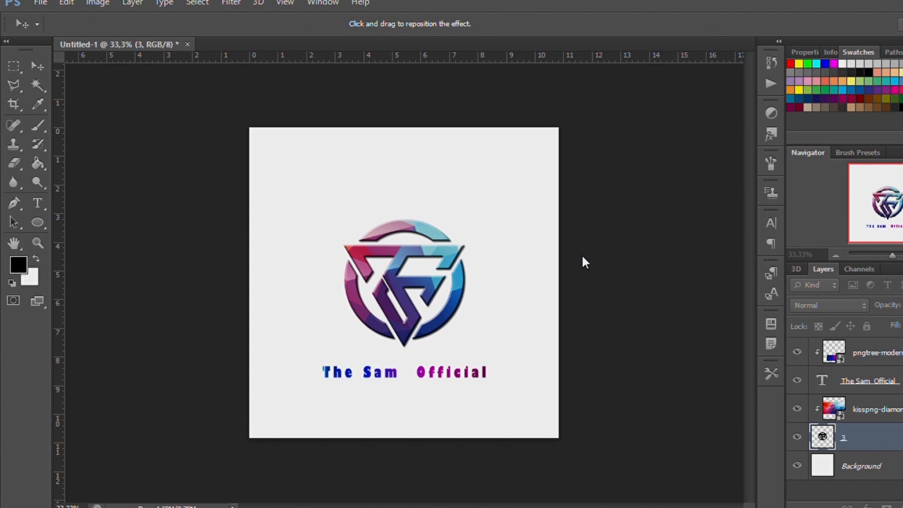
drag(742, 159, 771, 131)
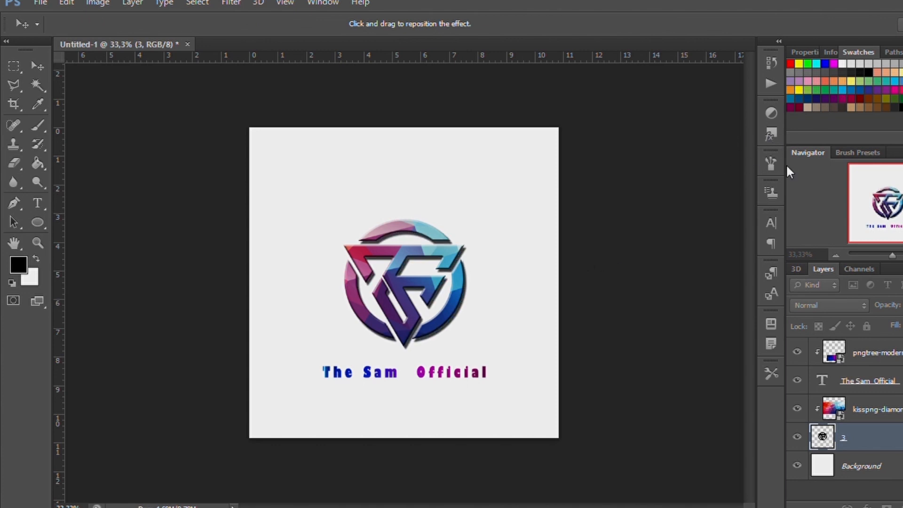
drag(740, 169, 741, 130)
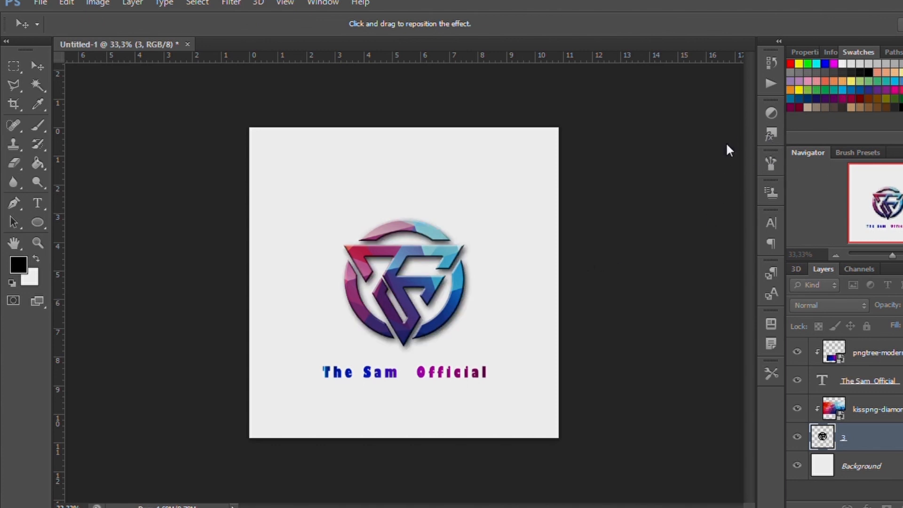
click(566, 132)
click(535, 129)
key(Return)
Step: Add a Stroke and a Drop Shadow to the "The Sam Official" text layer
click(871, 376)
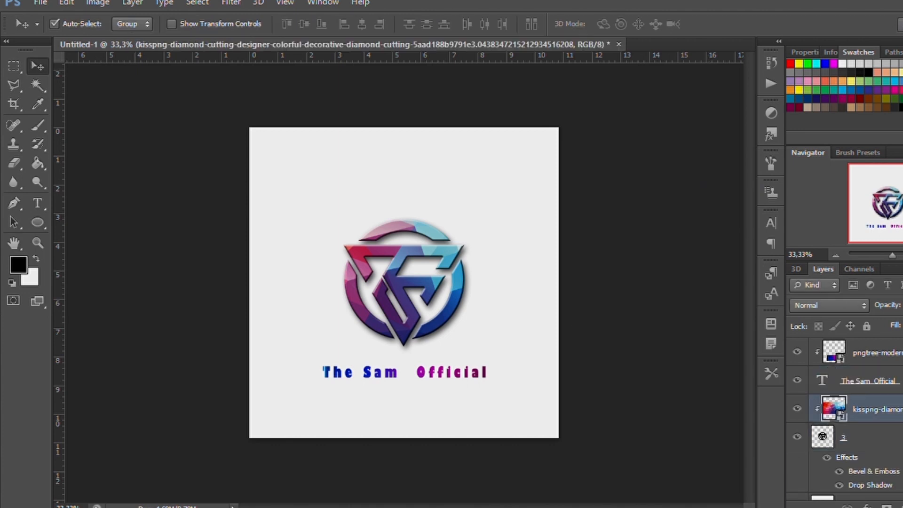
double_click(894, 380)
click(552, 165)
click(651, 196)
key(Return)
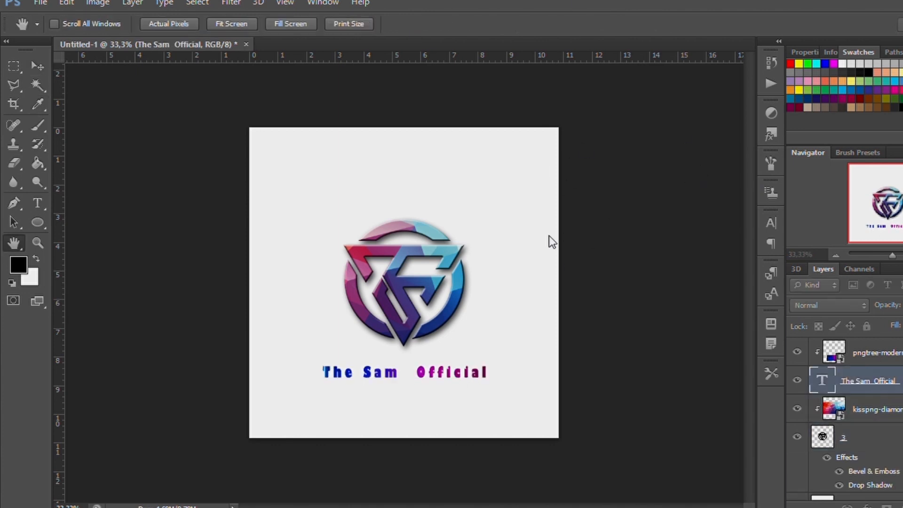
click(577, 260)
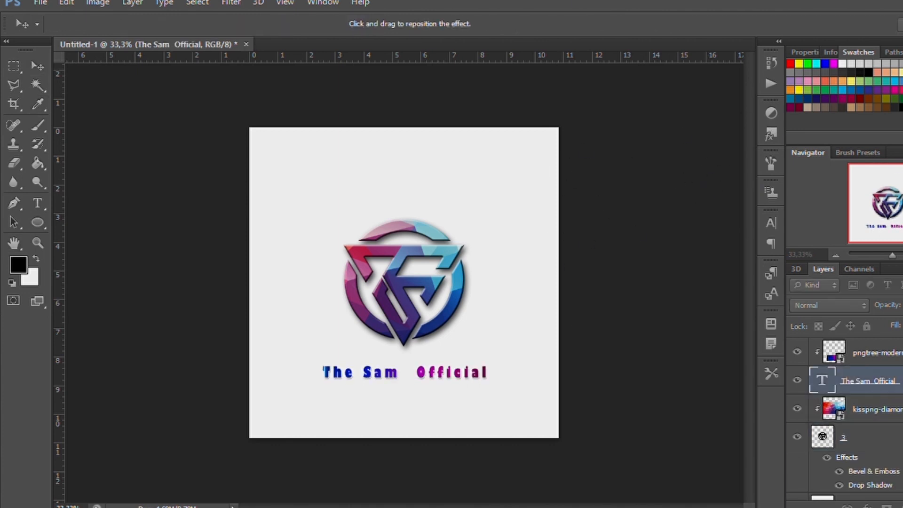
key(Return)
Step: Place the wallpaper-gamers-pc-34 image, scale it to 28.6% to fill the canvas, and move it directly above the Background layer
click(873, 354)
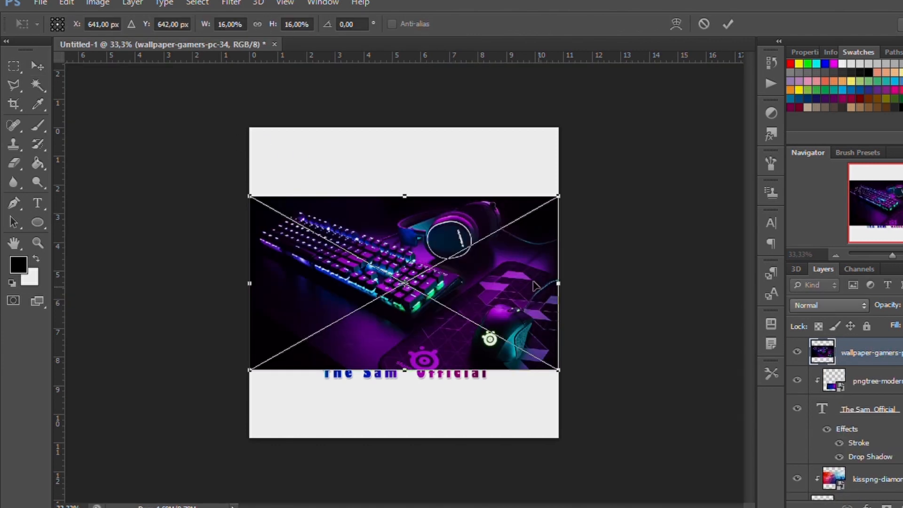
drag(556, 370, 668, 456)
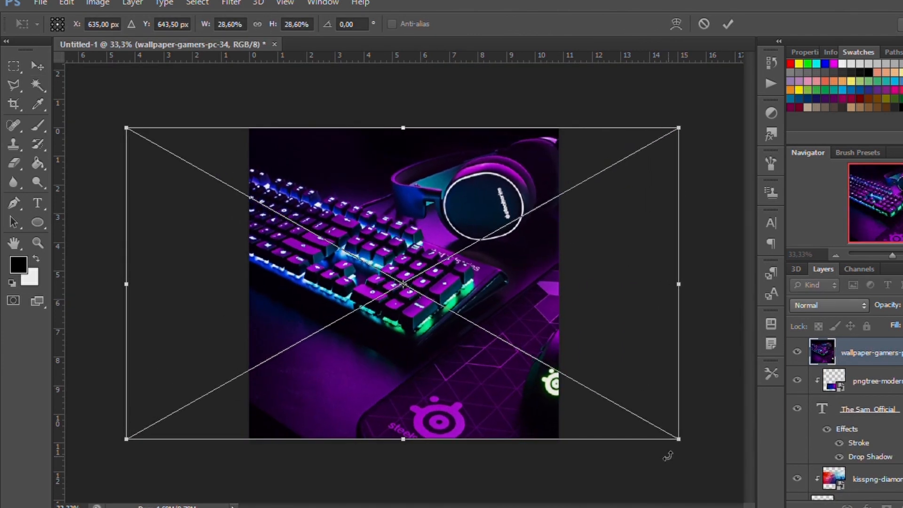
click(728, 23)
key(ctrl+shift+bracketleft)
Step: Apply a Gaussian Blur smart filter to the wallpaper layer and strengthen it until the keyboard and headphones are only soft shapes
click(409, 258)
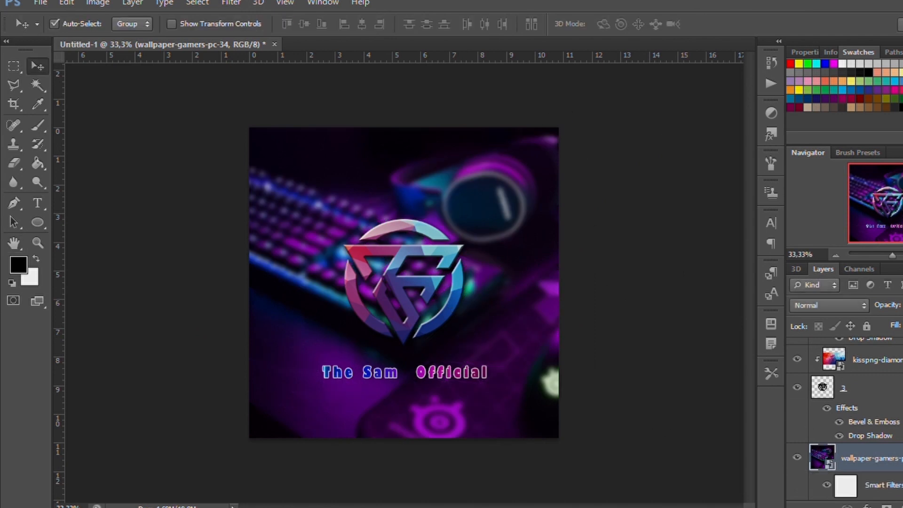
scroll(875, 485, down, 2)
double_click(871, 465)
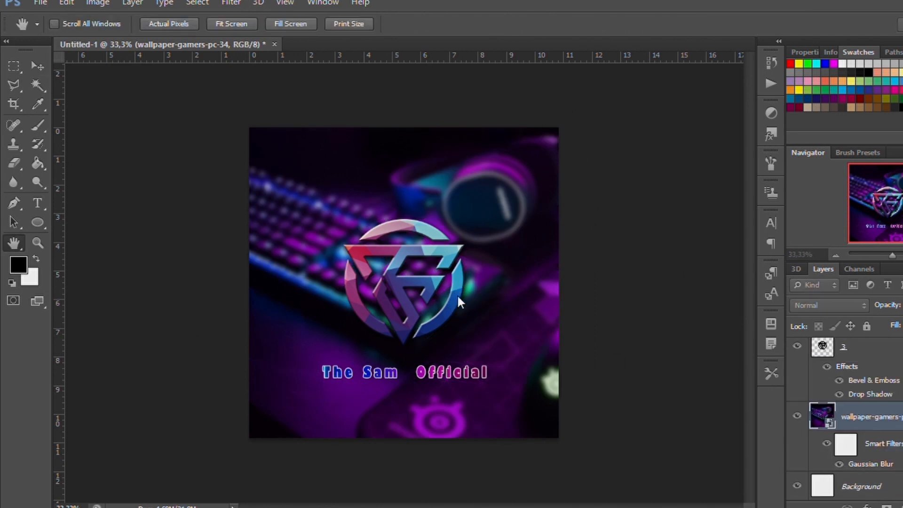
drag(442, 306, 433, 306)
click(570, 90)
double_click(900, 417)
mouse_move(817, 89)
mouse_down()
mouse_move(778, 89)
mouse_move(818, 91)
mouse_up()
click(900, 57)
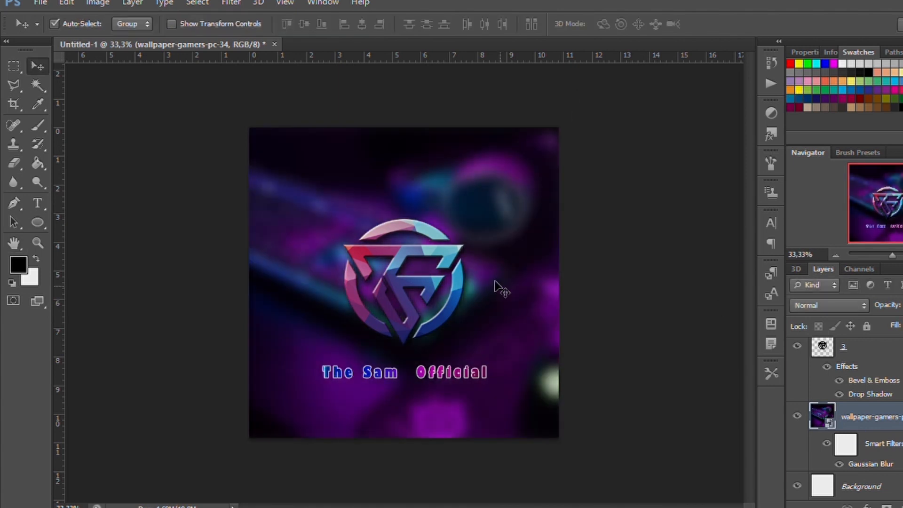
Step: Narrow the "The Sam Official" text line with Free Transform to slightly wider than the logo
scroll(872, 399, up, 4)
click(871, 382)
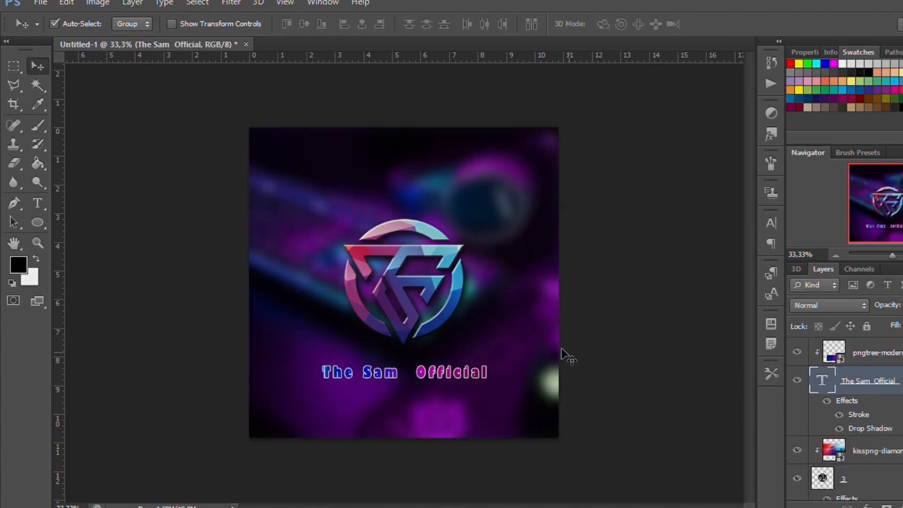
key(ctrl+t)
drag(494, 374, 469, 373)
key(Return)
Step: Centre the narrowed text line horizontally on the canvas, select layer 3 and clear the selection
key(ctrl+a)
click(362, 24)
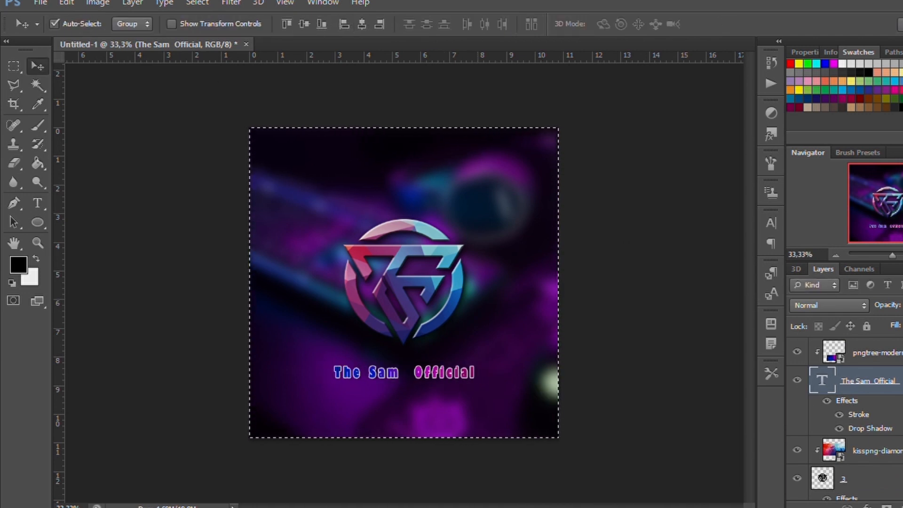
click(847, 479)
key(ctrl+d)
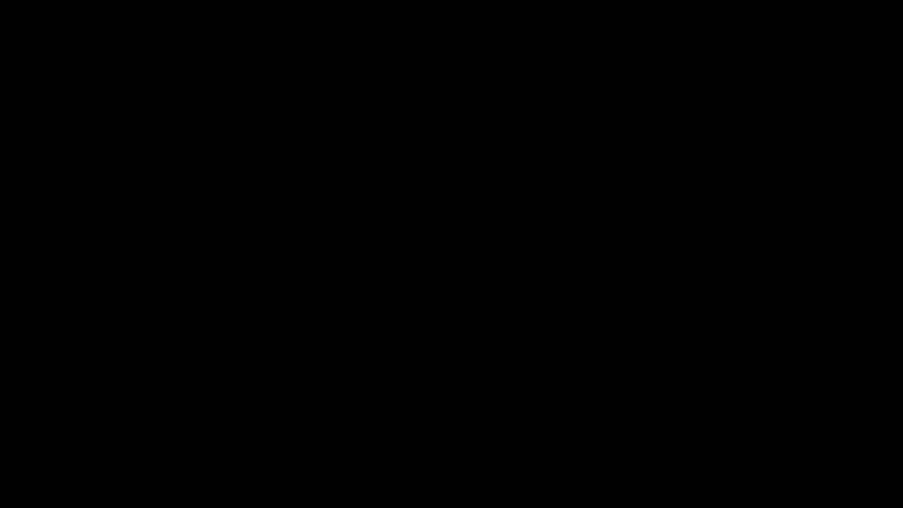